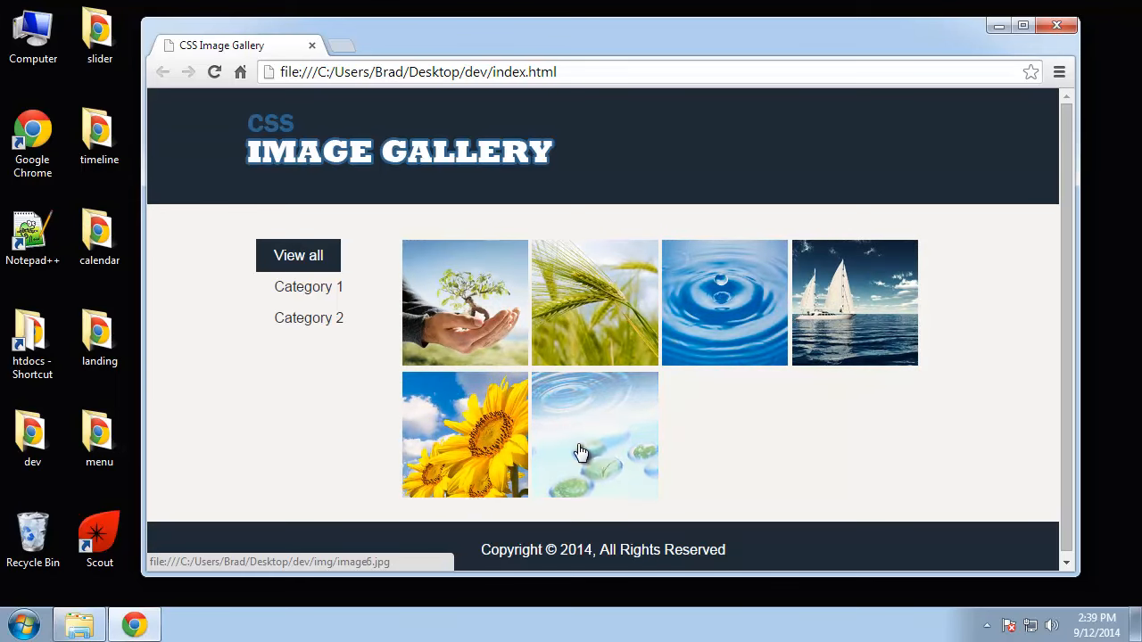
Open the green wheat image in the gallery's lightbox, advance through the following images, and close the lightbox
left_click(602, 324)
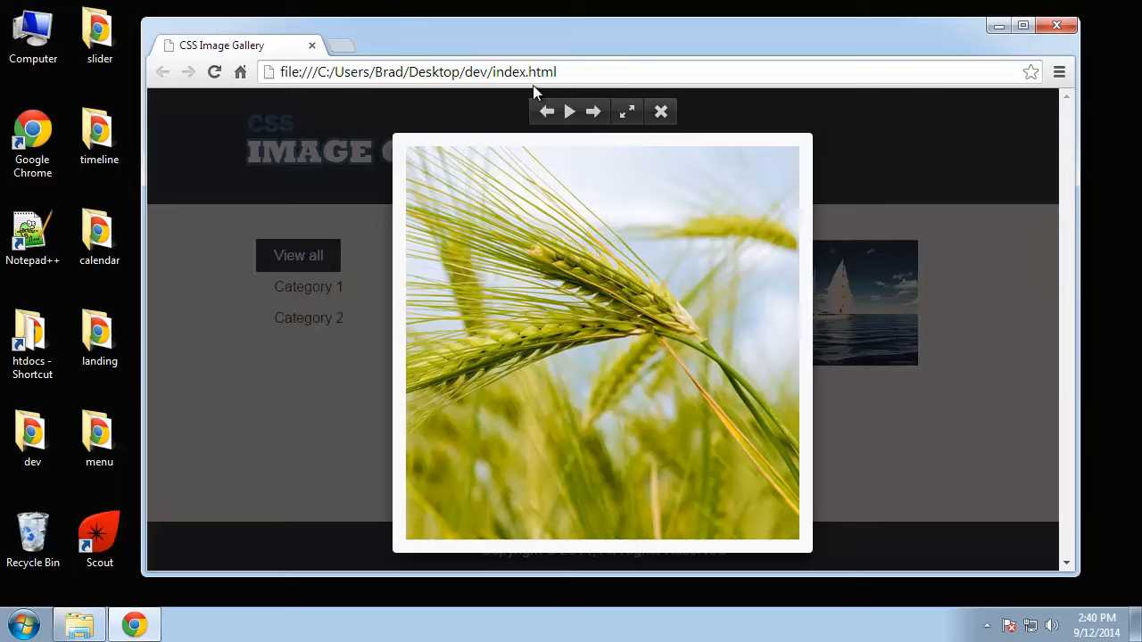
left_click(594, 114)
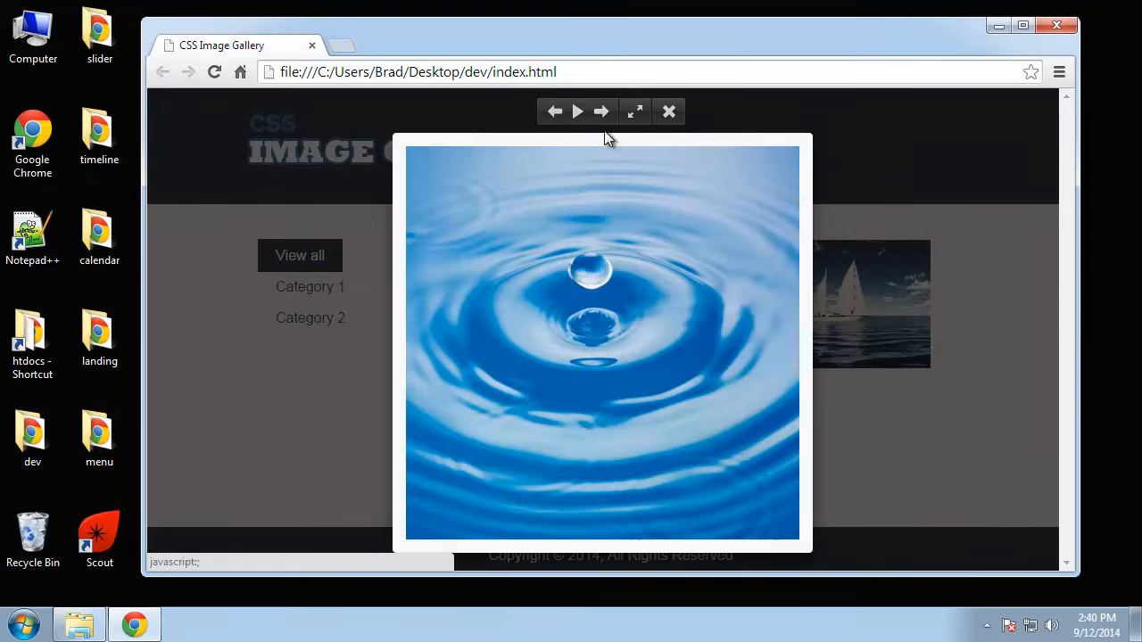
left_click(603, 118)
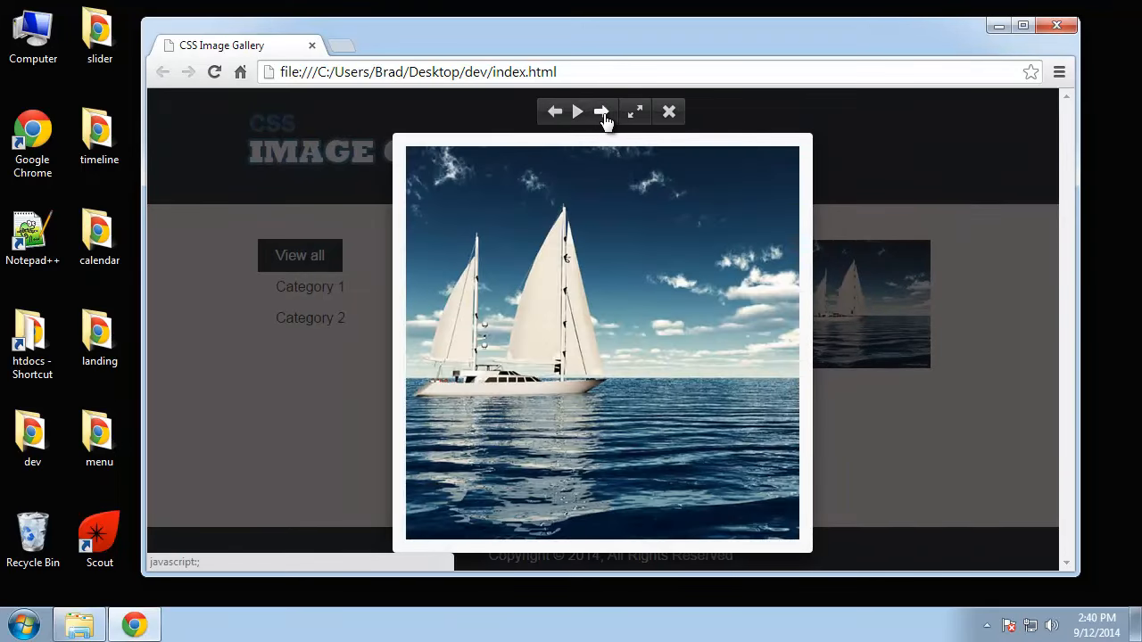
left_click(603, 118)
left_click(604, 117)
left_click(669, 113)
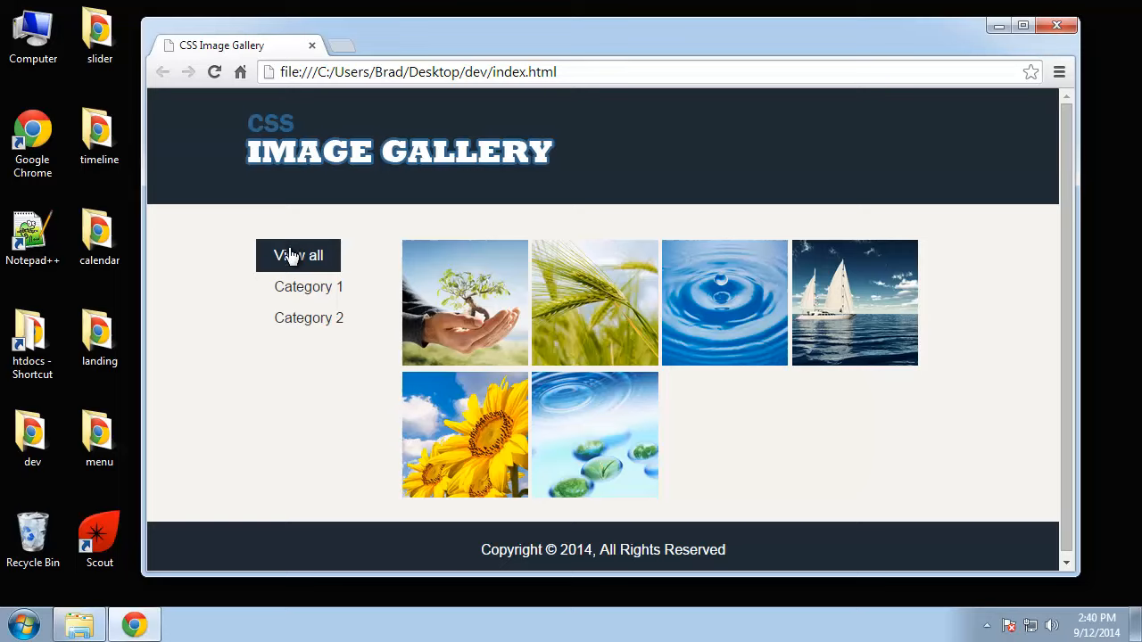
Test the gallery's filtering by switching repeatedly between Category 1, Category 2 and View all
left_click(297, 292)
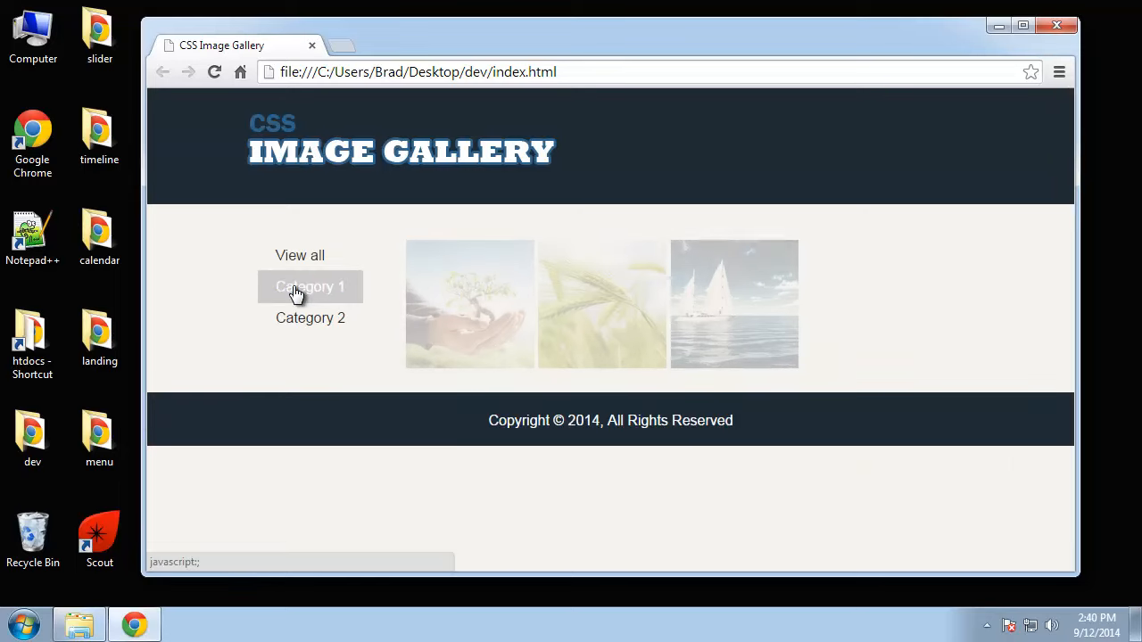
left_click(312, 321)
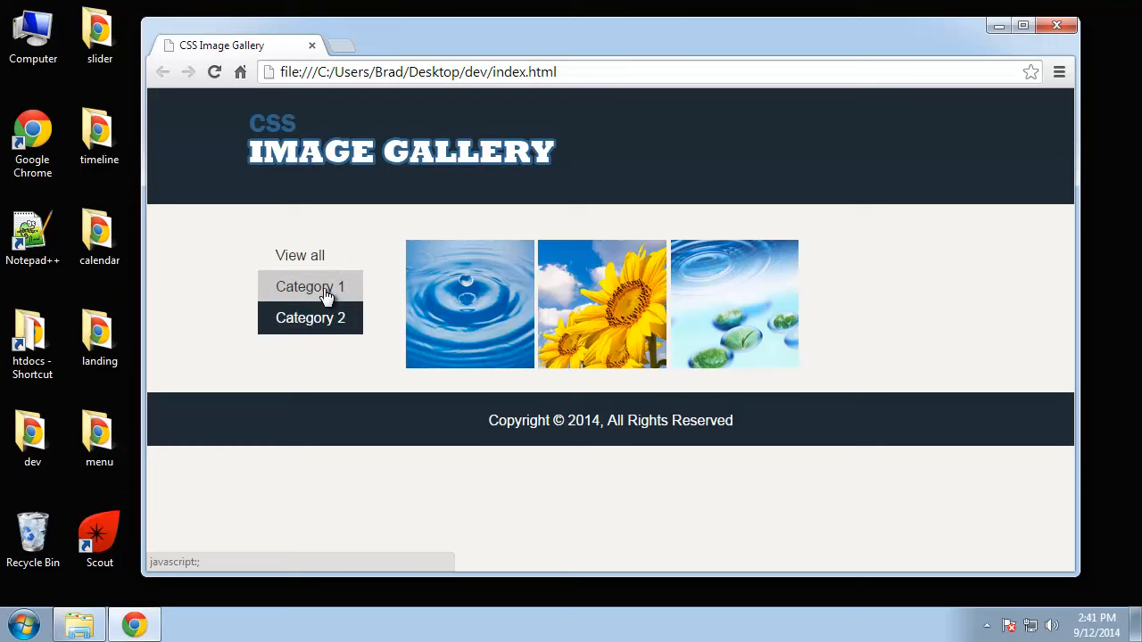
left_click(326, 296)
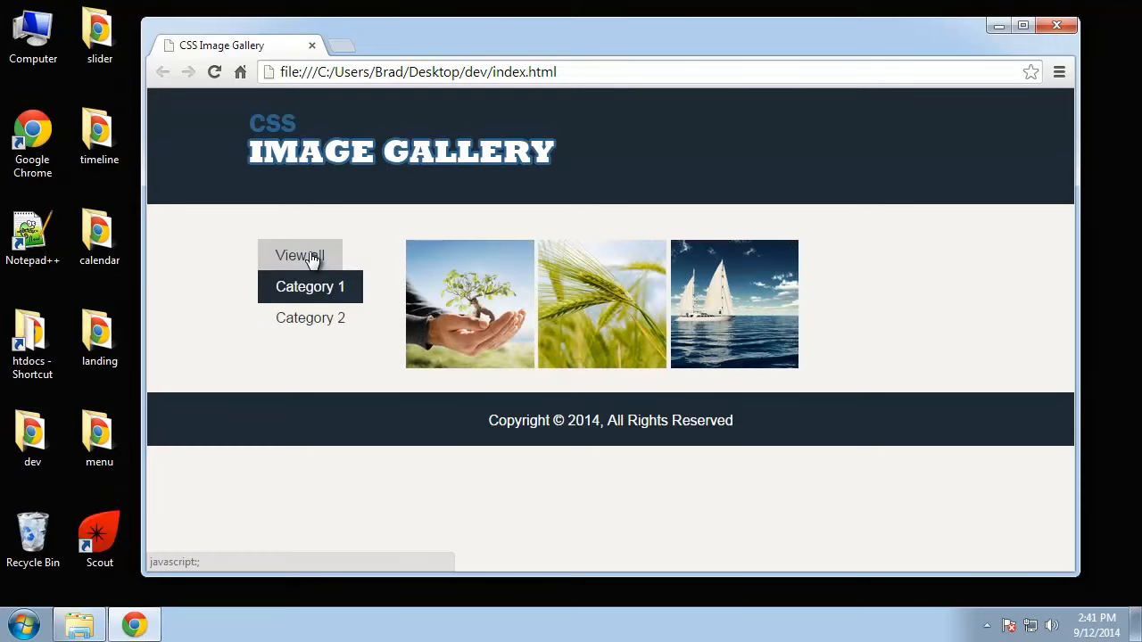
left_click(312, 259)
left_click(329, 298)
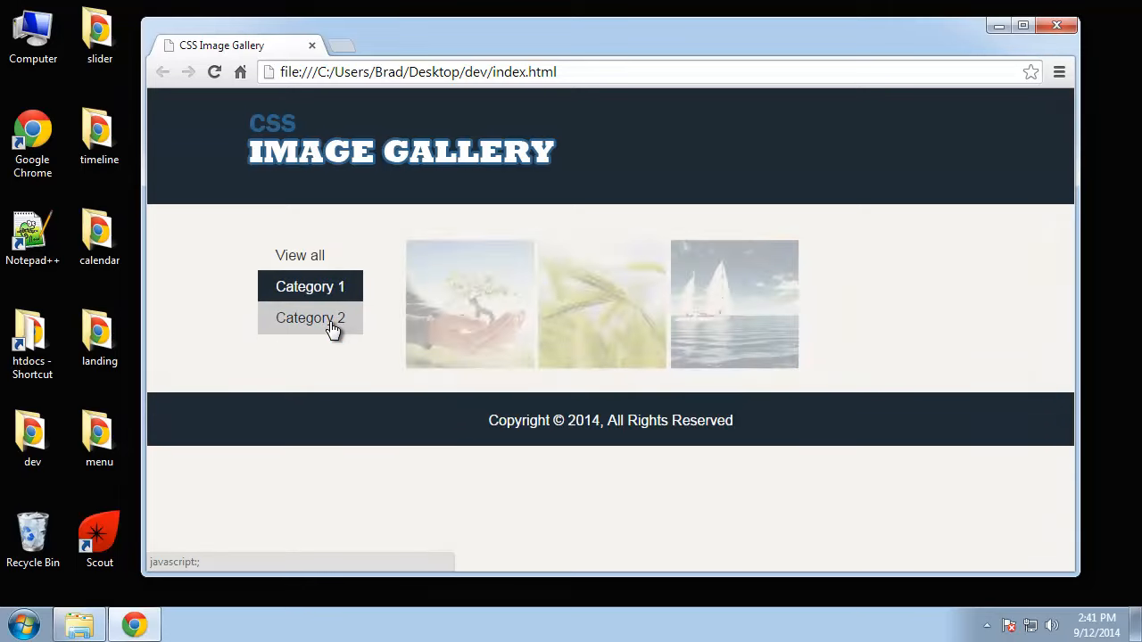
left_click(332, 328)
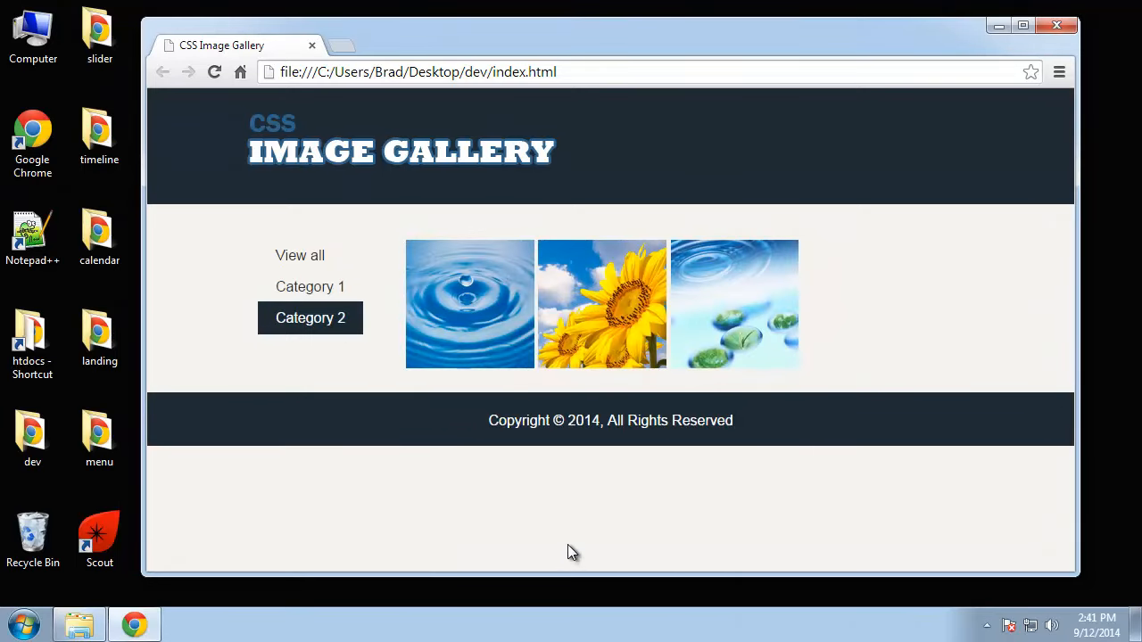
left_click(299, 256)
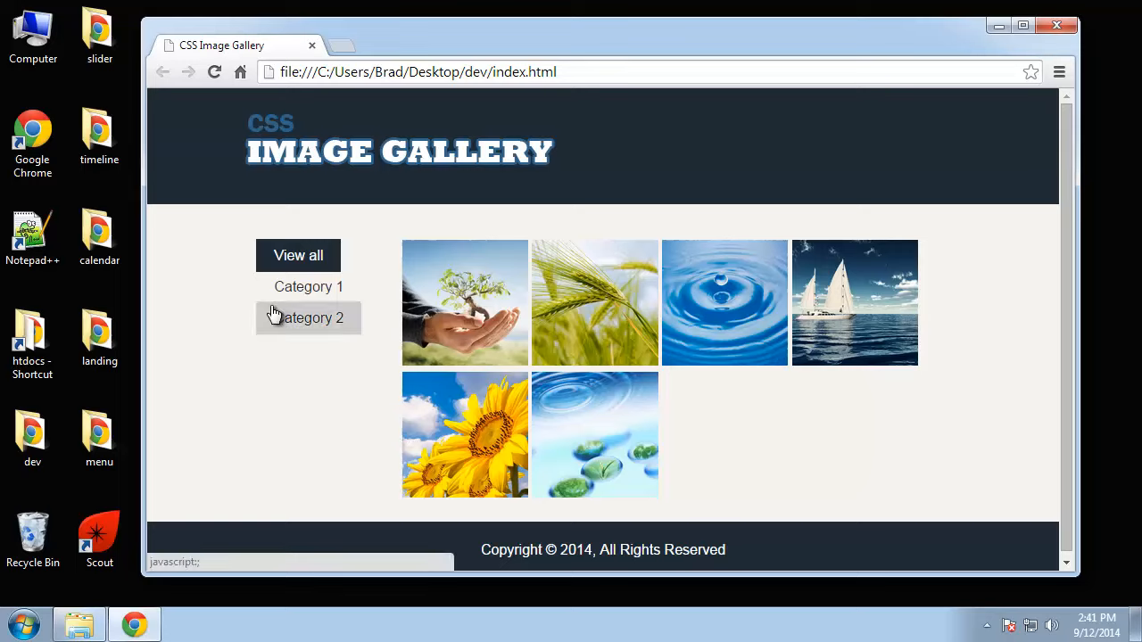
left_click(335, 290)
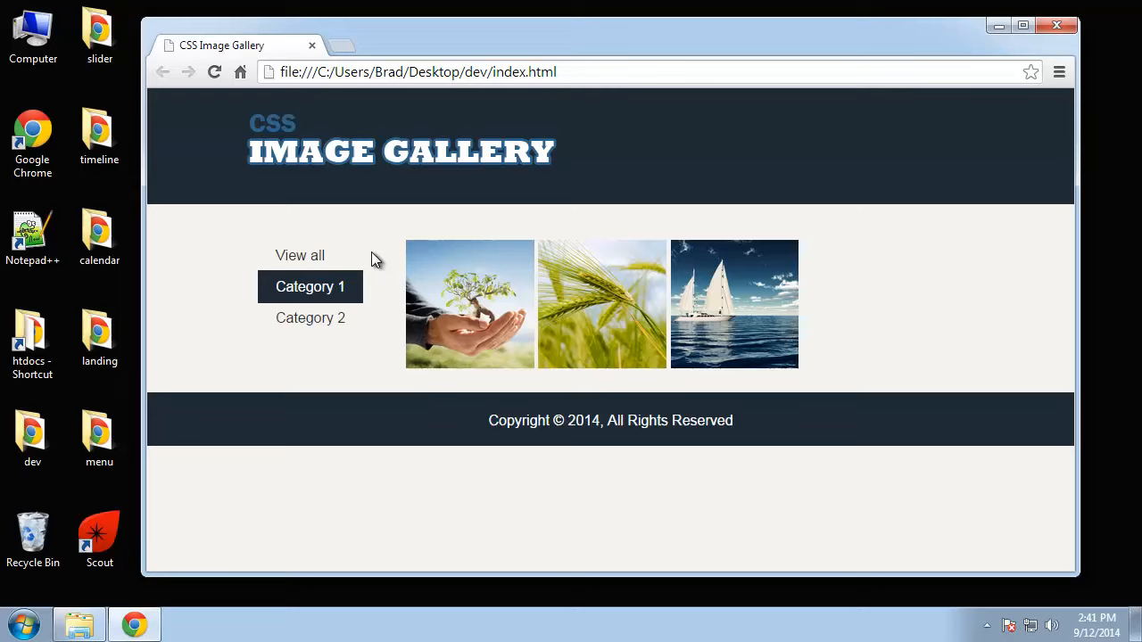
left_click(336, 324)
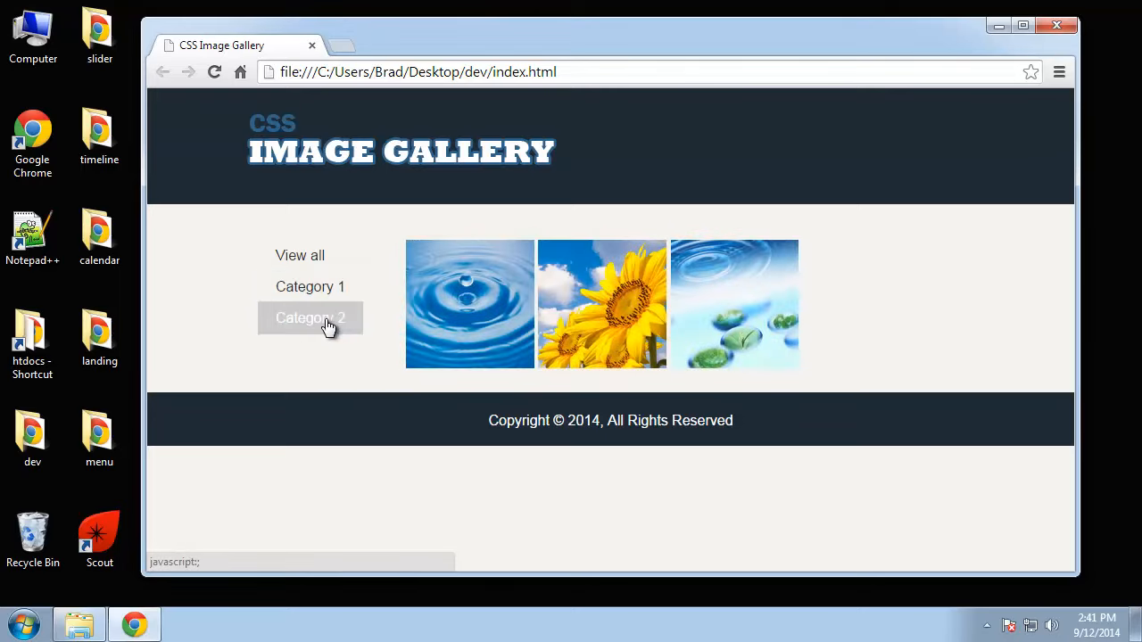
left_click(331, 289)
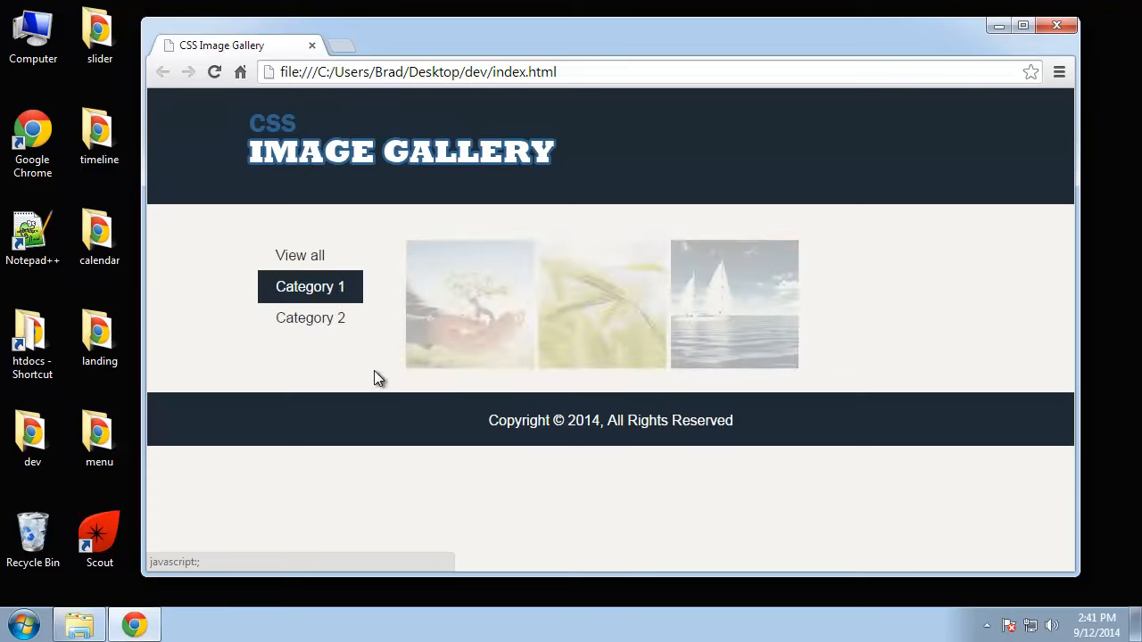
left_click(314, 266)
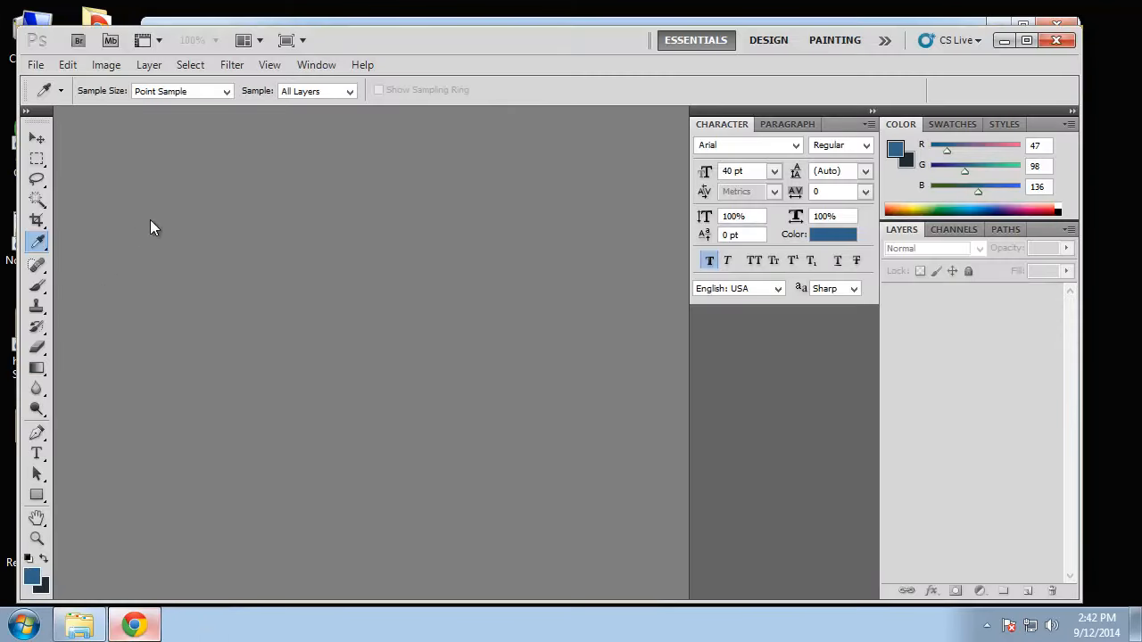
Create a new Photoshop document 380 pixels wide and 70 pixels high with a white background
left_click(36, 64)
left_click(55, 85)
type("38")
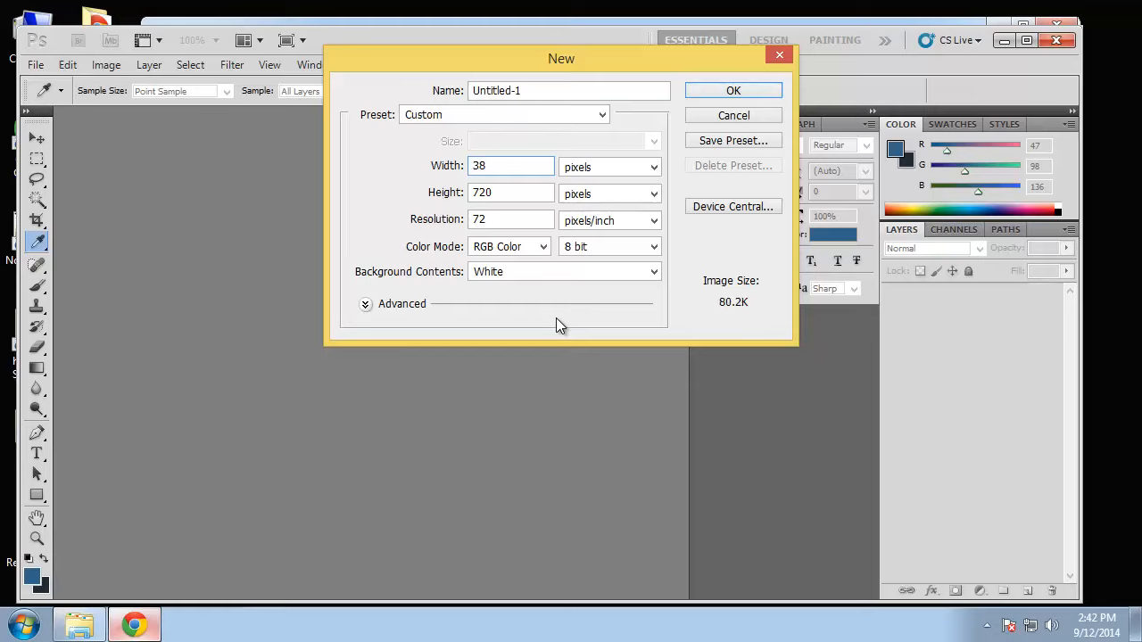
key("BackSpace")
type("70")
double_click(496, 192)
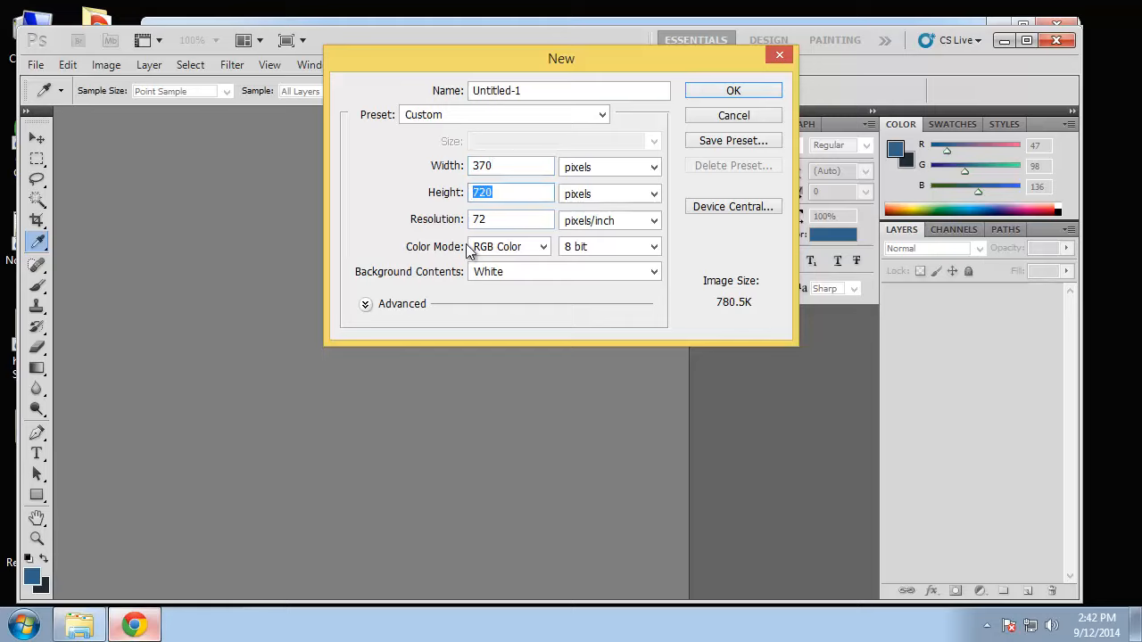
type("70")
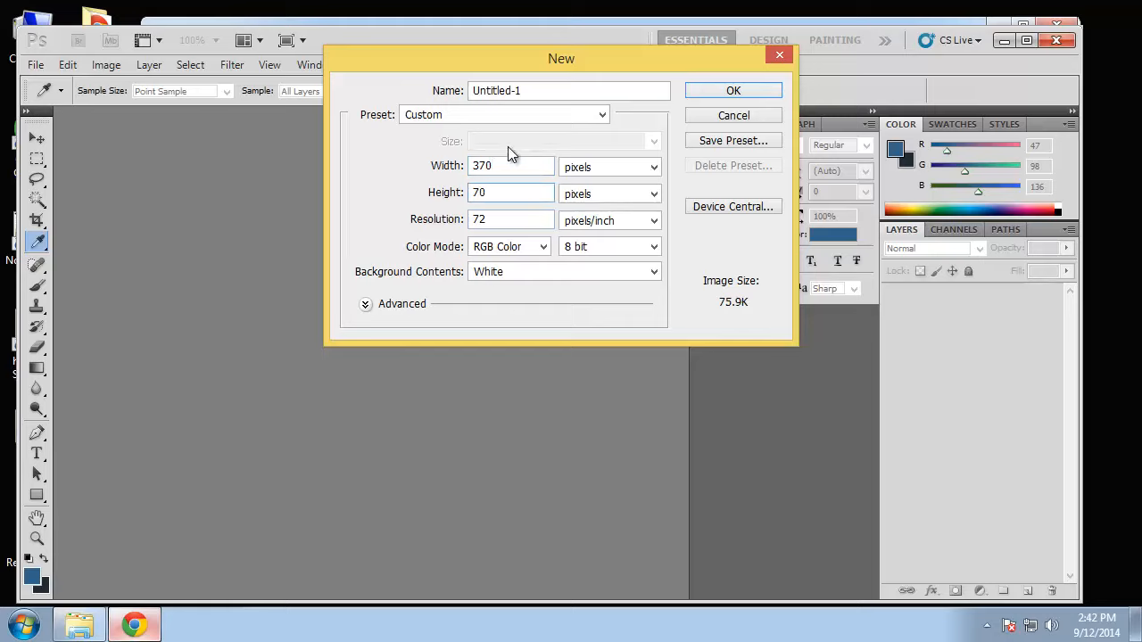
left_click(488, 168)
key("BackSpace")
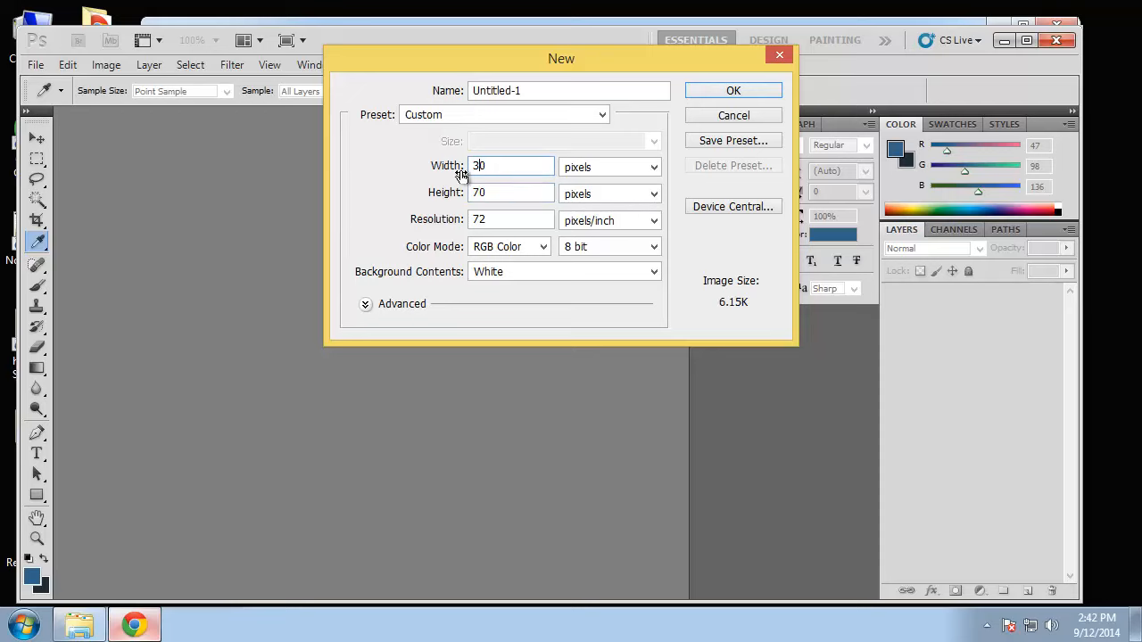
type("8")
left_click(733, 93)
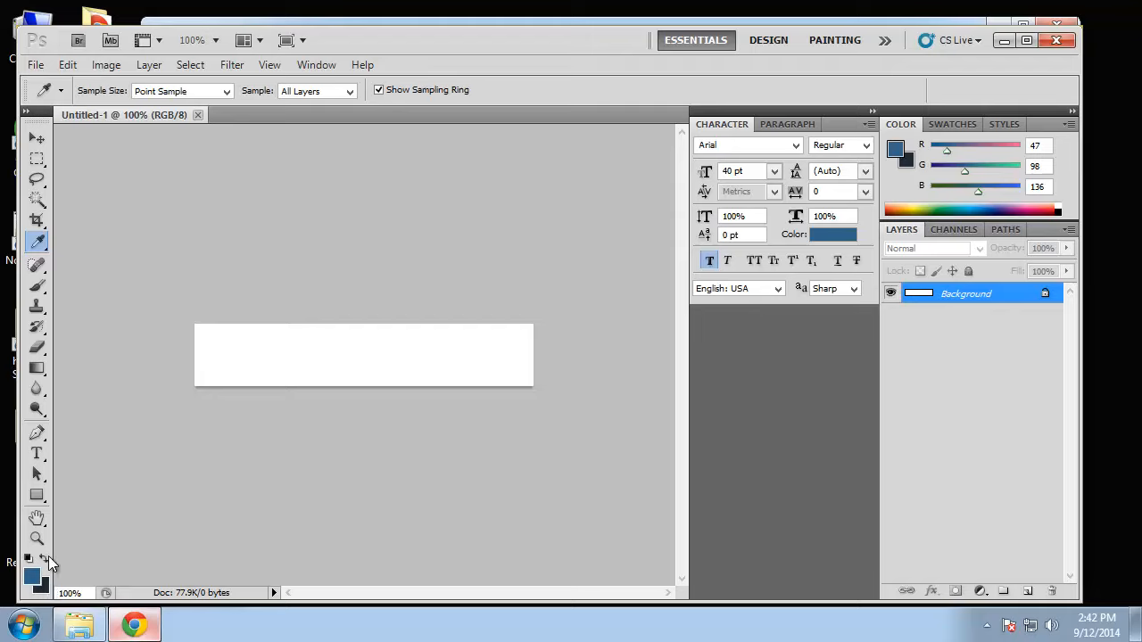
Swap the foreground and background colors and paint the whole canvas dark navy with the Brush tool
left_click(44, 560)
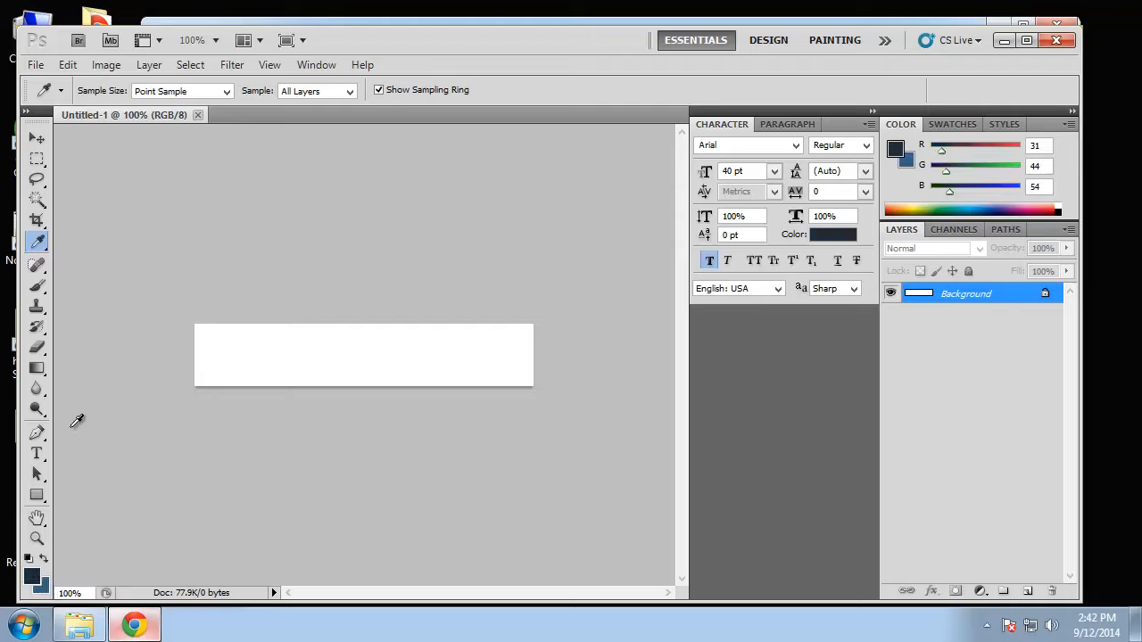
left_click(37, 285)
mouse_move(155, 401)
left_mouse_down()
mouse_move(577, 329)
mouse_move(171, 324)
left_mouse_up()
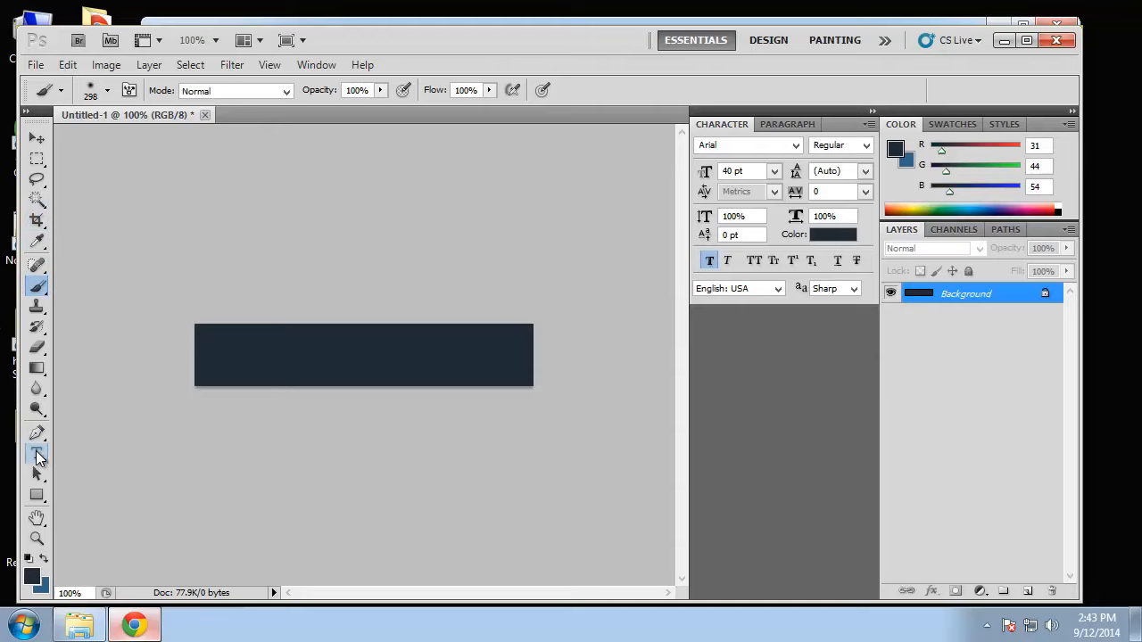
Add the text "CSS" near the canvas's left end, using the blue background swatch (RGB 47, 98, 136) as text color
left_click(38, 455)
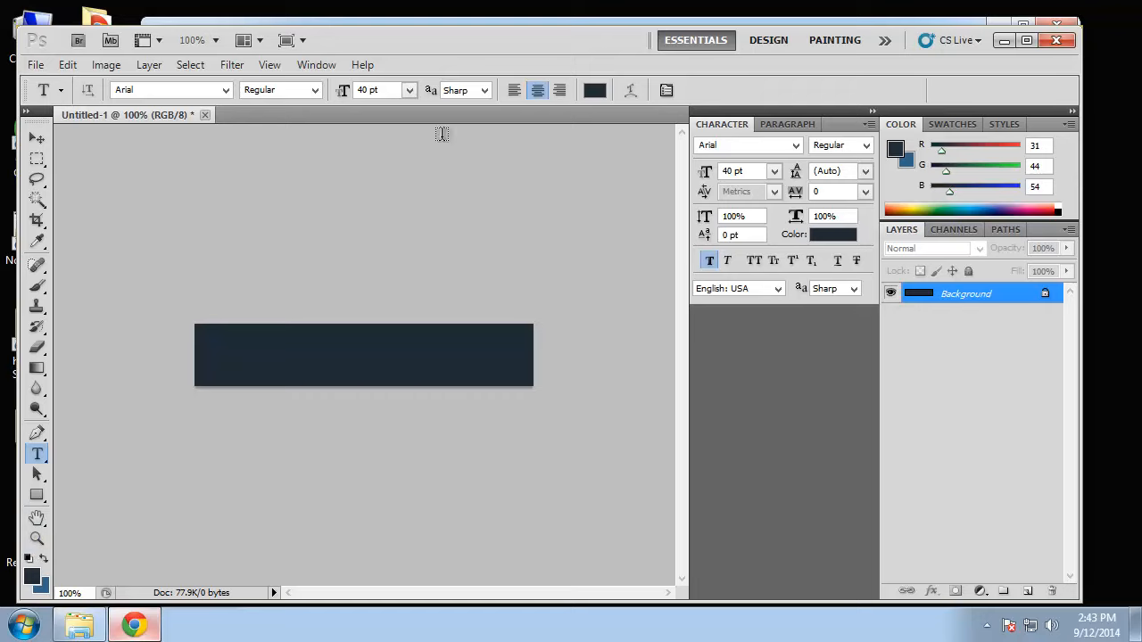
left_click(593, 92)
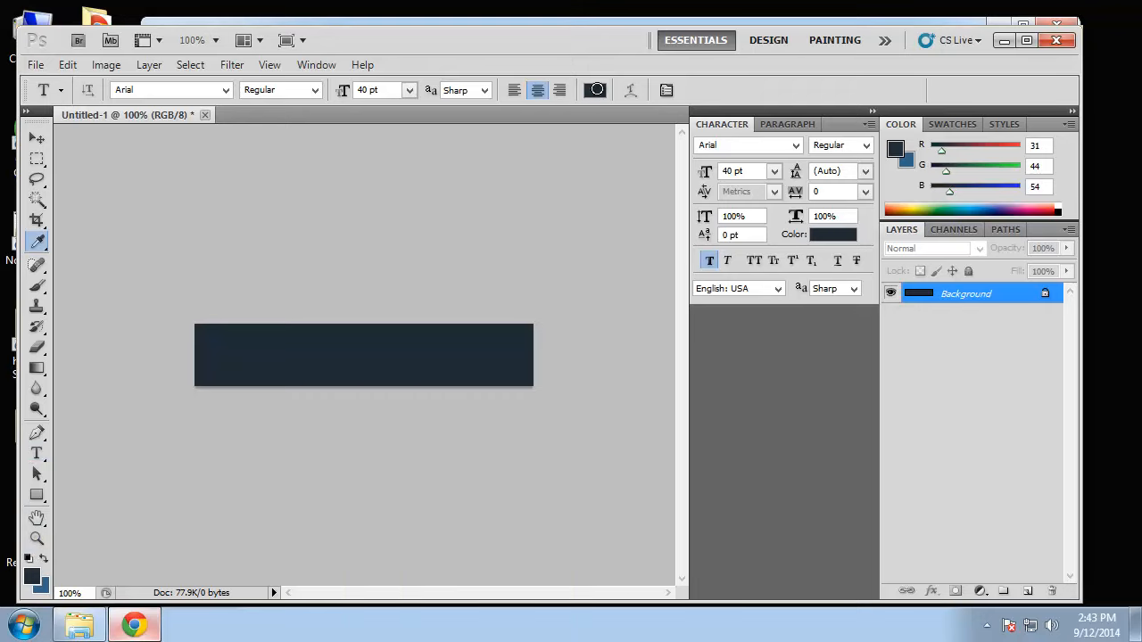
mouse_move(319, 444)
left_mouse_down()
mouse_move(205, 515)
mouse_move(77, 387)
left_mouse_up()
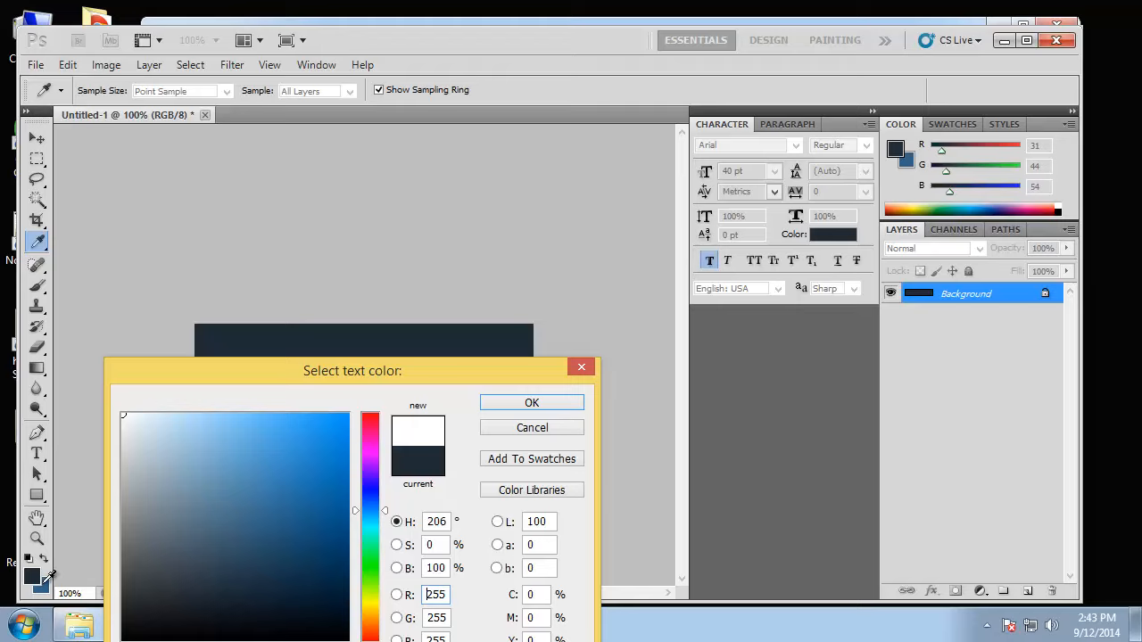
left_click(42, 585)
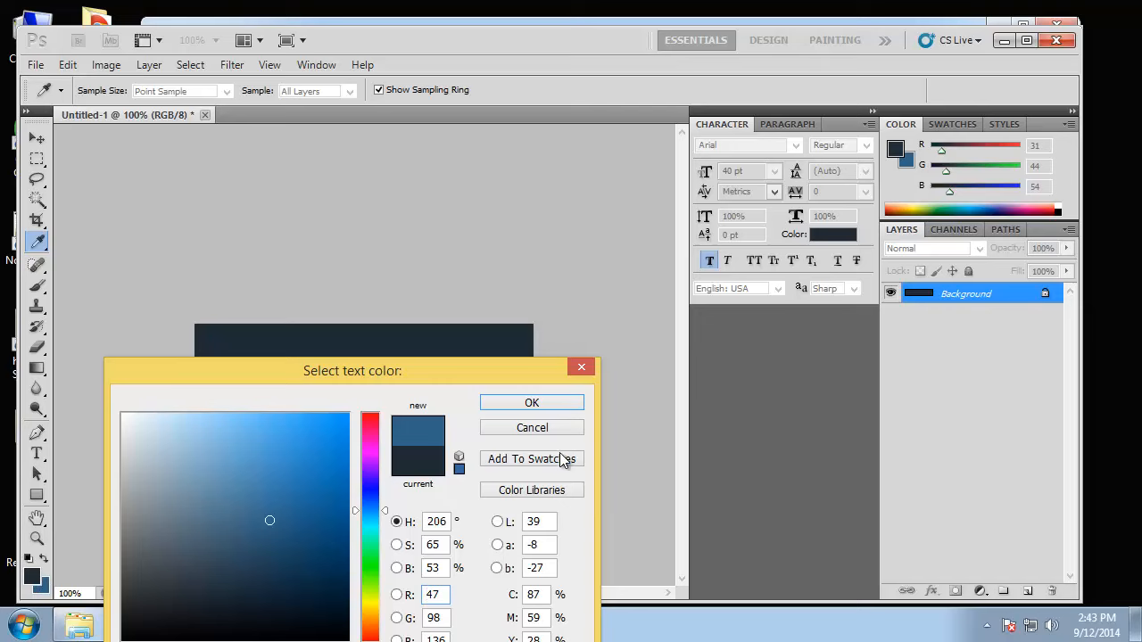
left_click(545, 402)
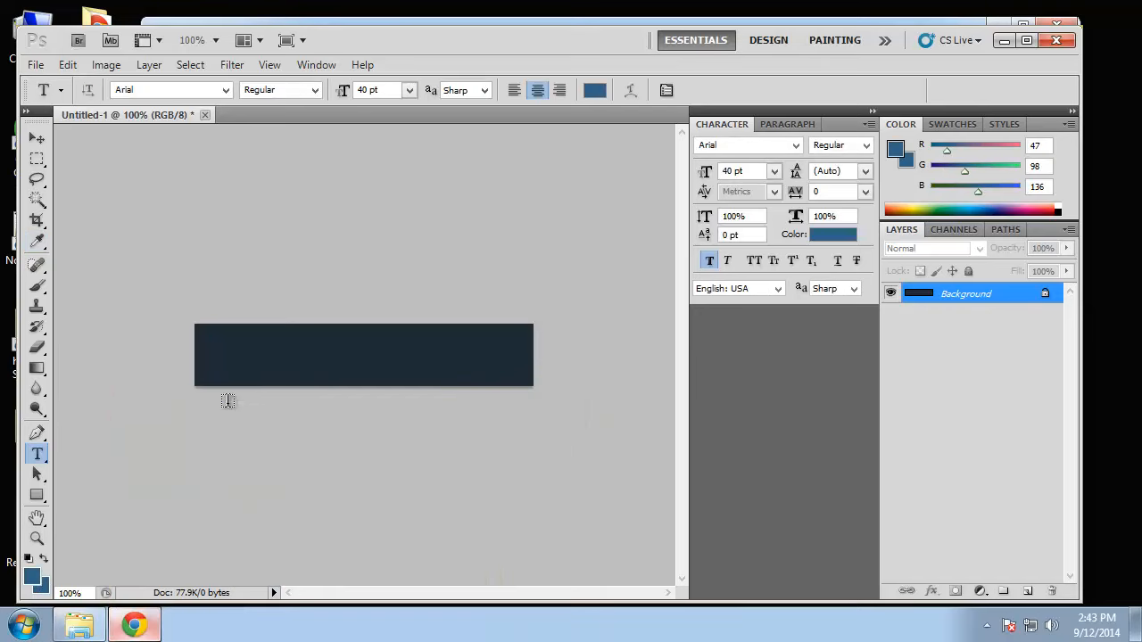
left_click(249, 353)
type("CSS")
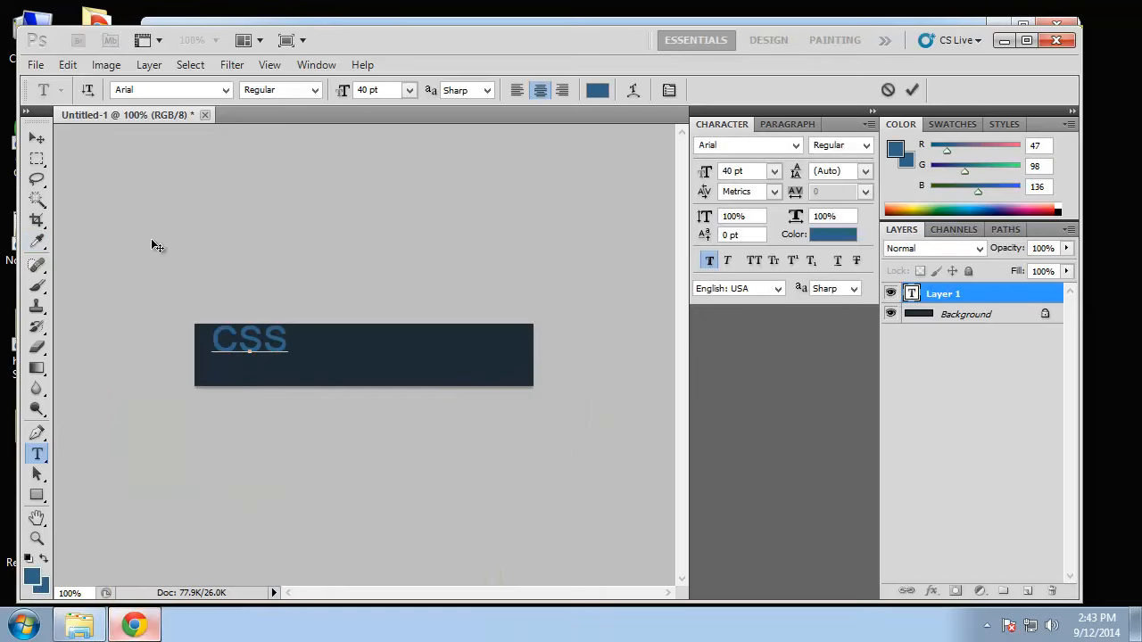
Shift the CSS text slightly and set its font size to 30 pt
left_click(39, 140)
mouse_move(257, 339)
left_mouse_down()
mouse_move(253, 349)
mouse_move(255, 339)
left_mouse_up()
left_click(37, 453)
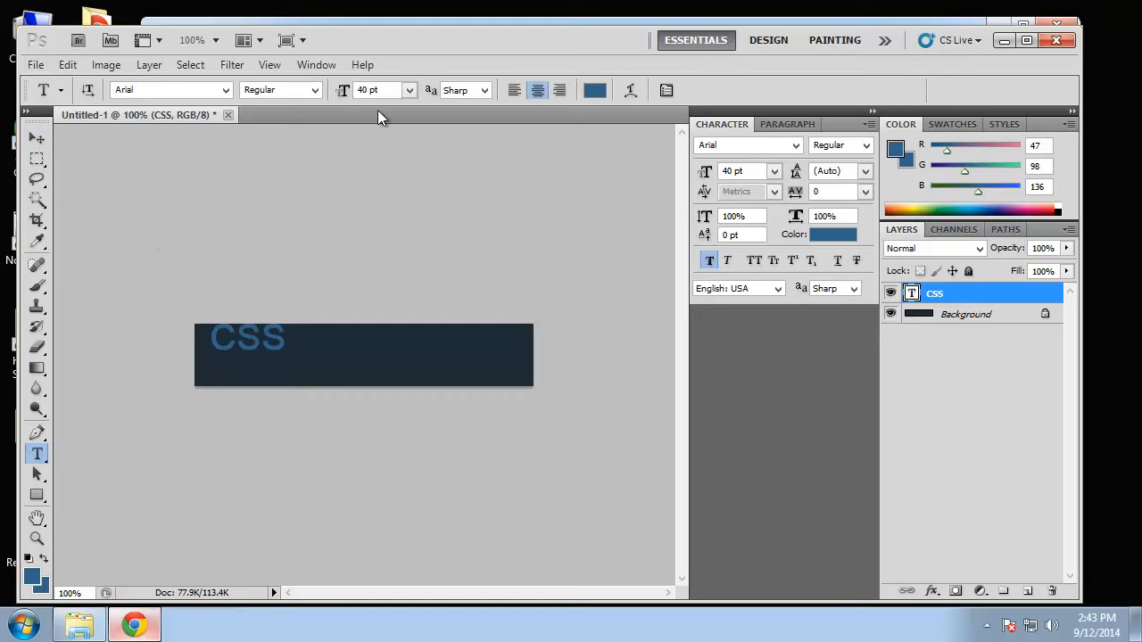
left_click(408, 91)
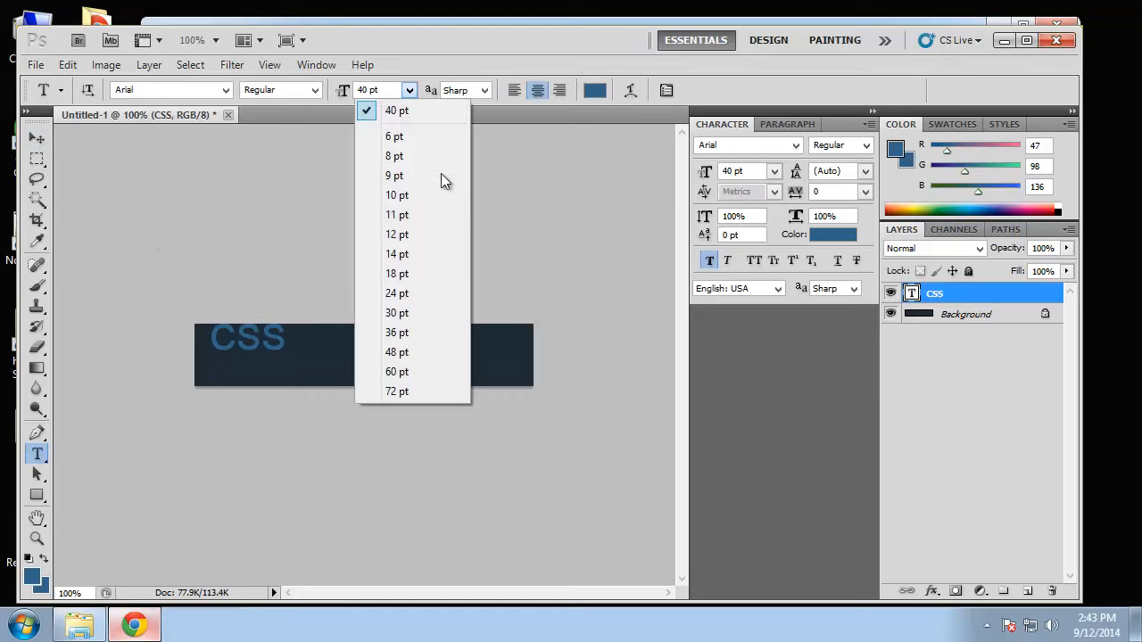
left_click(424, 321)
Move the CSS text into the canvas's upper-left corner and nudge it slightly down and right
left_click(38, 140)
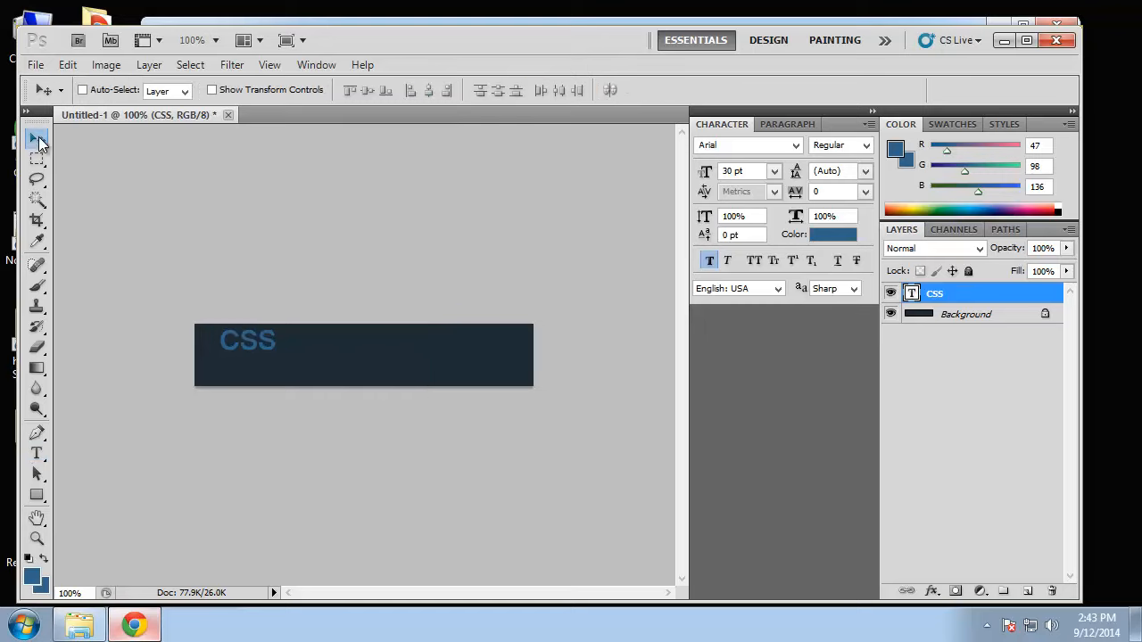
left_click_drag(254, 356, 233, 354)
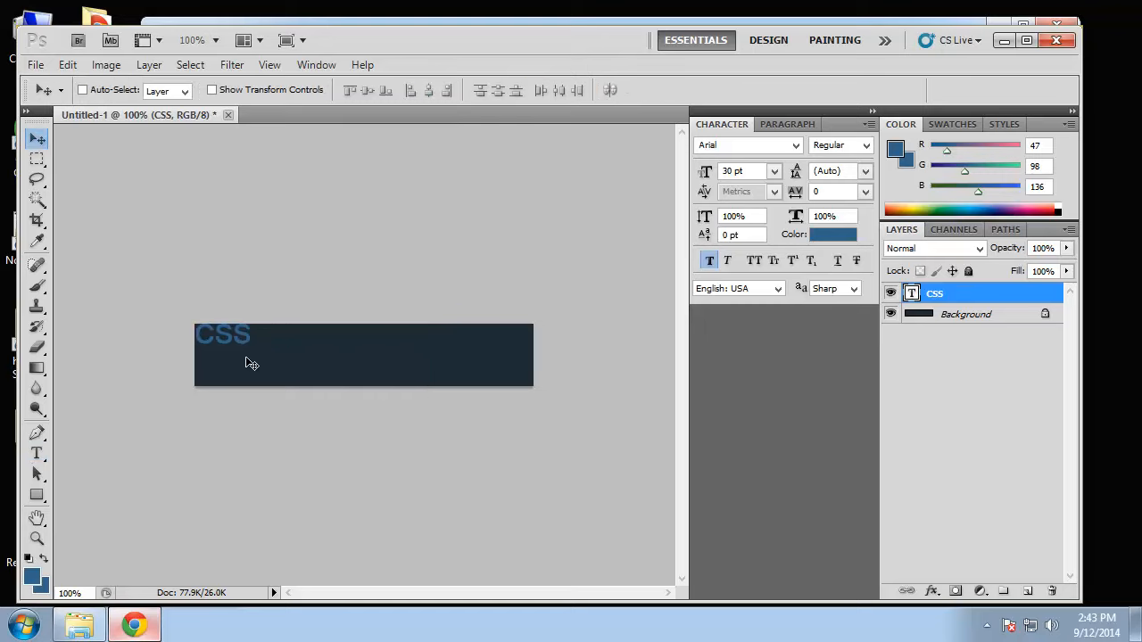
key("Down")
key("Down")
key("Down")
key("Right")
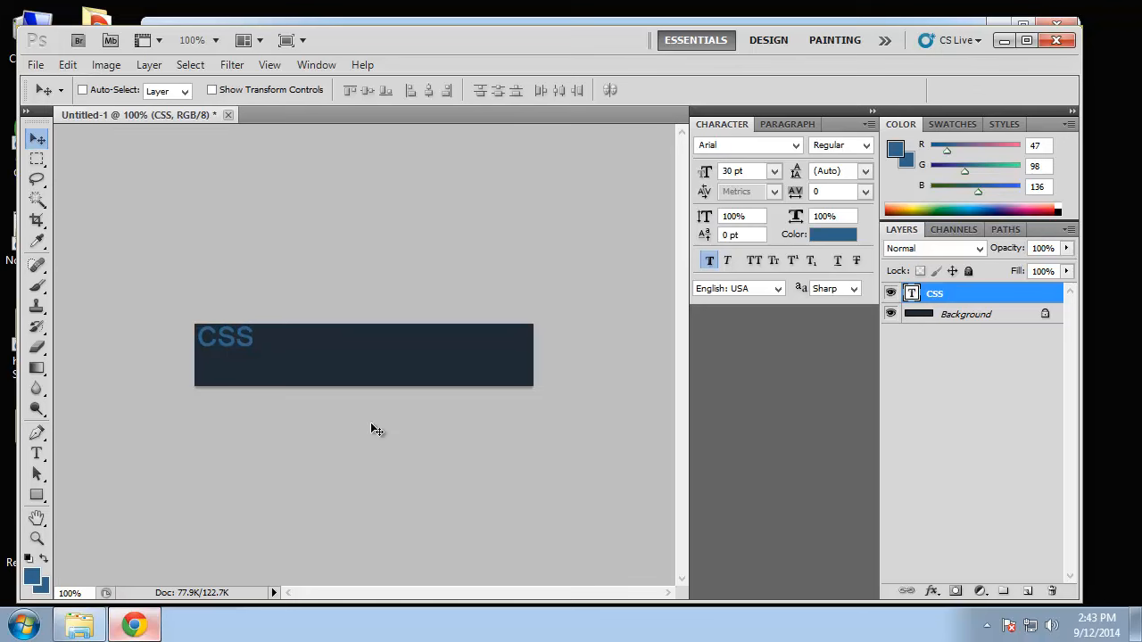
Check the header logo on the finished gallery page in Chrome, return to Photoshop and activate the Type tool
left_click(133, 625)
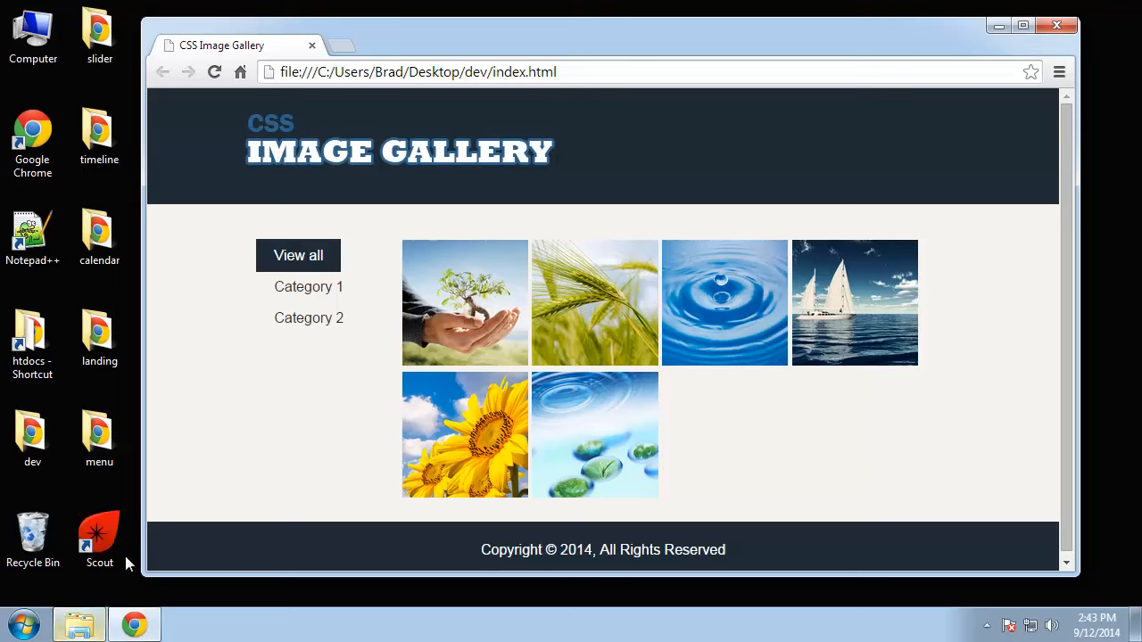
key("alt+Tab")
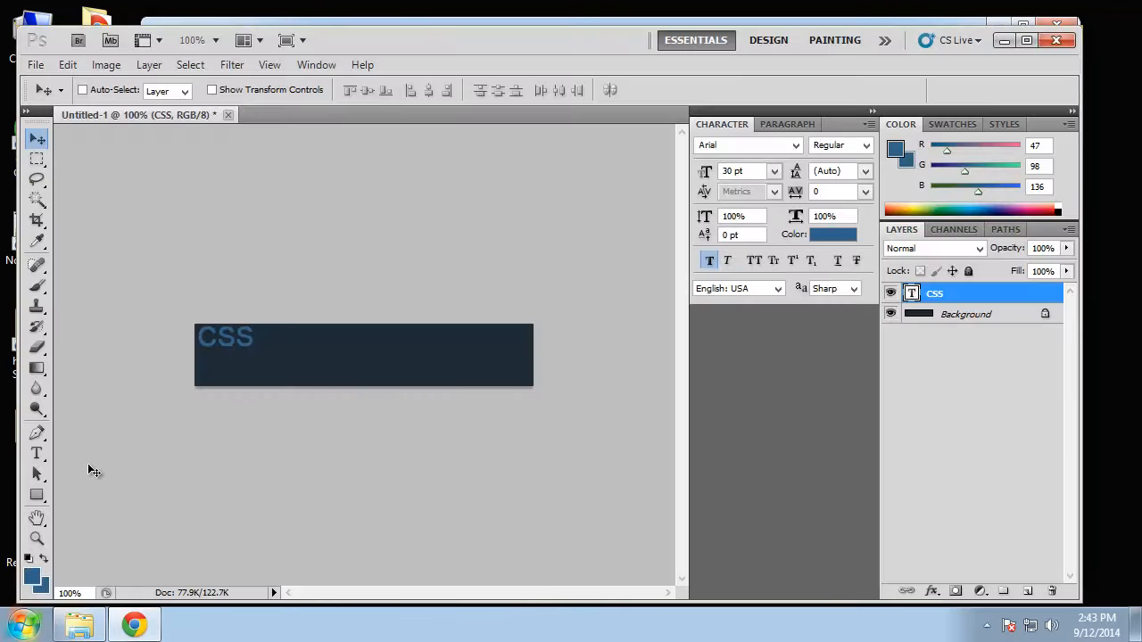
left_click(36, 453)
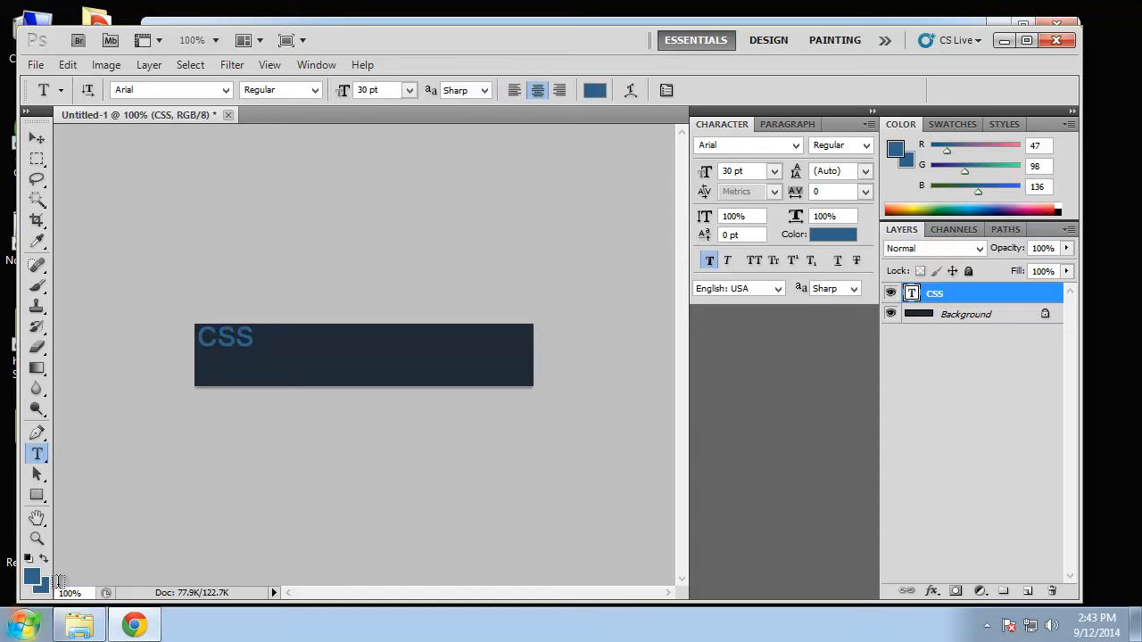
left_click(595, 90)
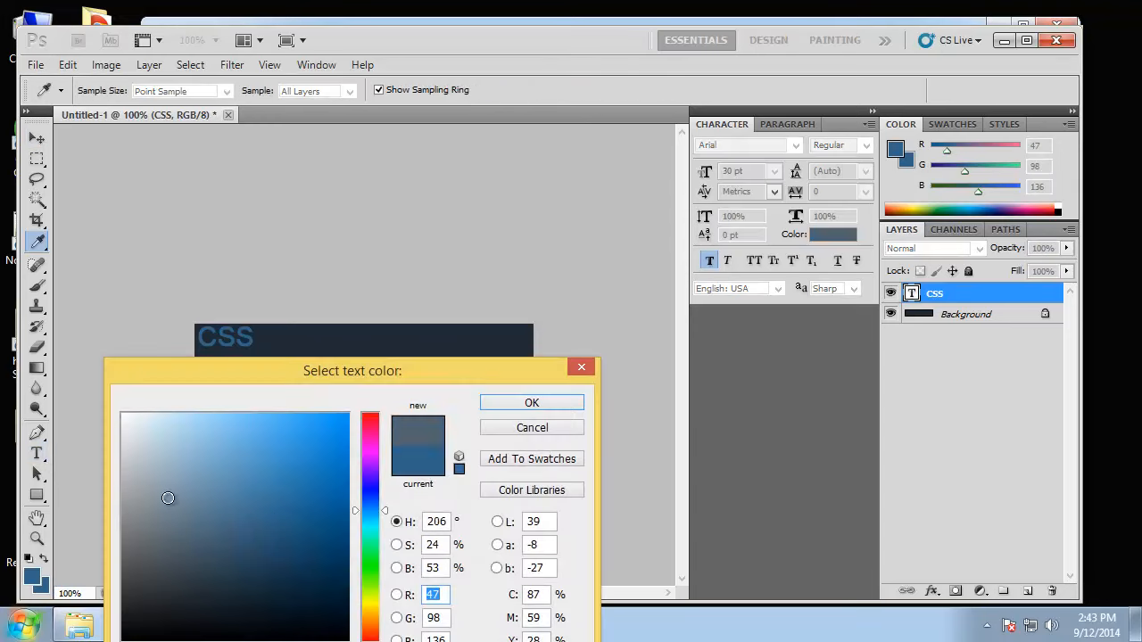
left_click_drag(169, 497, 102, 390)
left_click(534, 428)
Add the text "IMAGE GALLERY" on the banner's lower half, below the CSS text
left_click(358, 377)
type("IMAGE ")
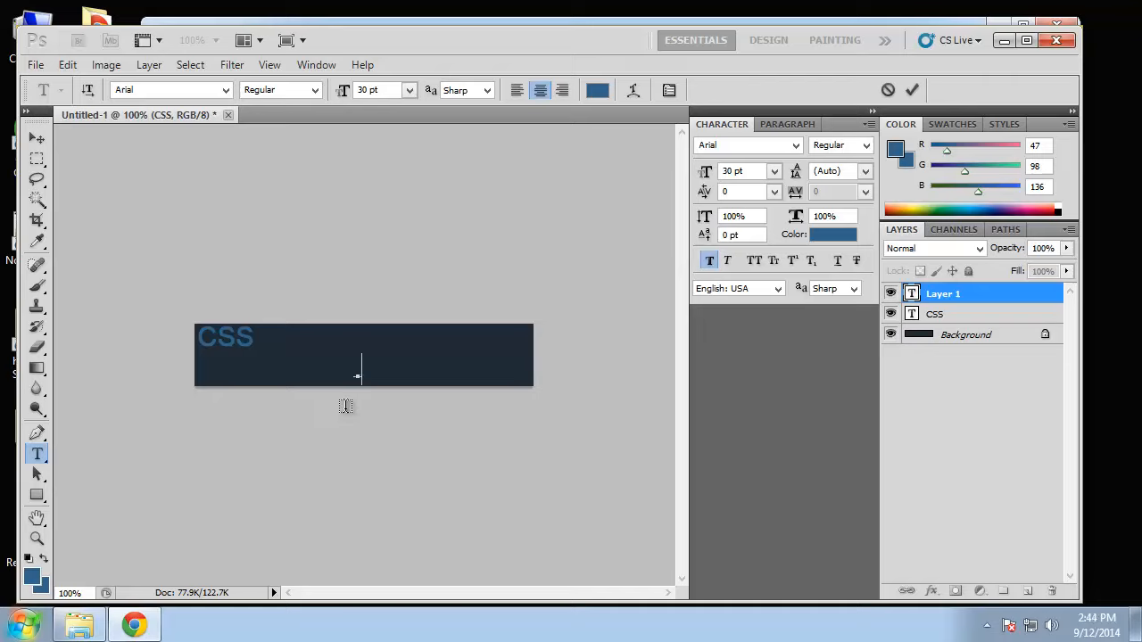
type("GALLERY")
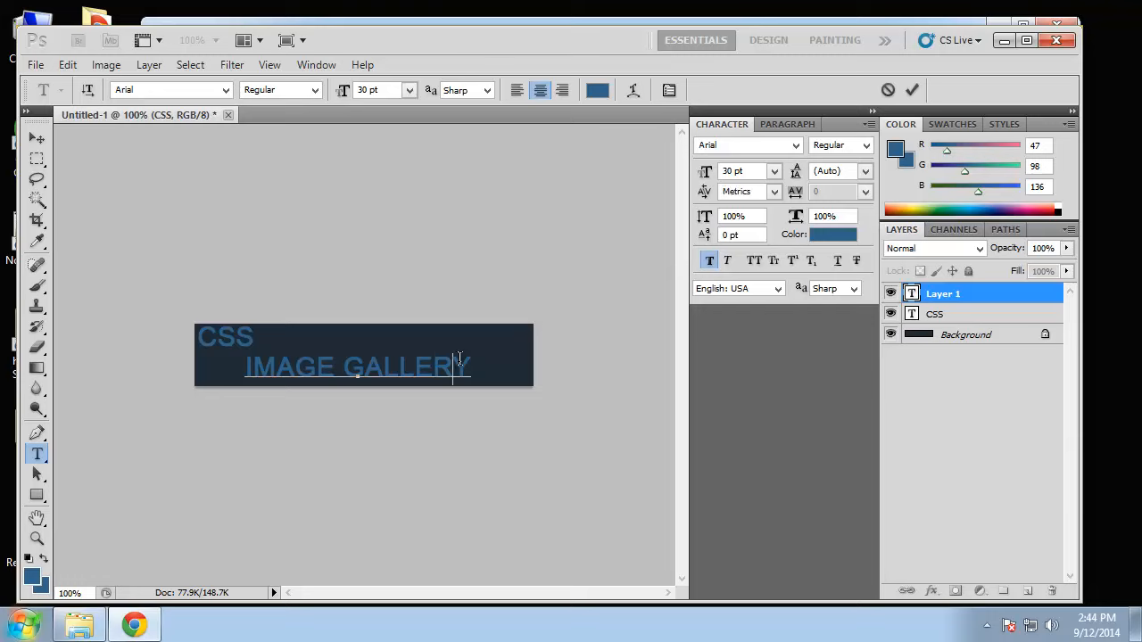
Color the IMAGE GALLERY text white (RGB 255, 255, 255) and move it left to line up under the CSS text
triple_click(459, 360)
left_click(598, 90)
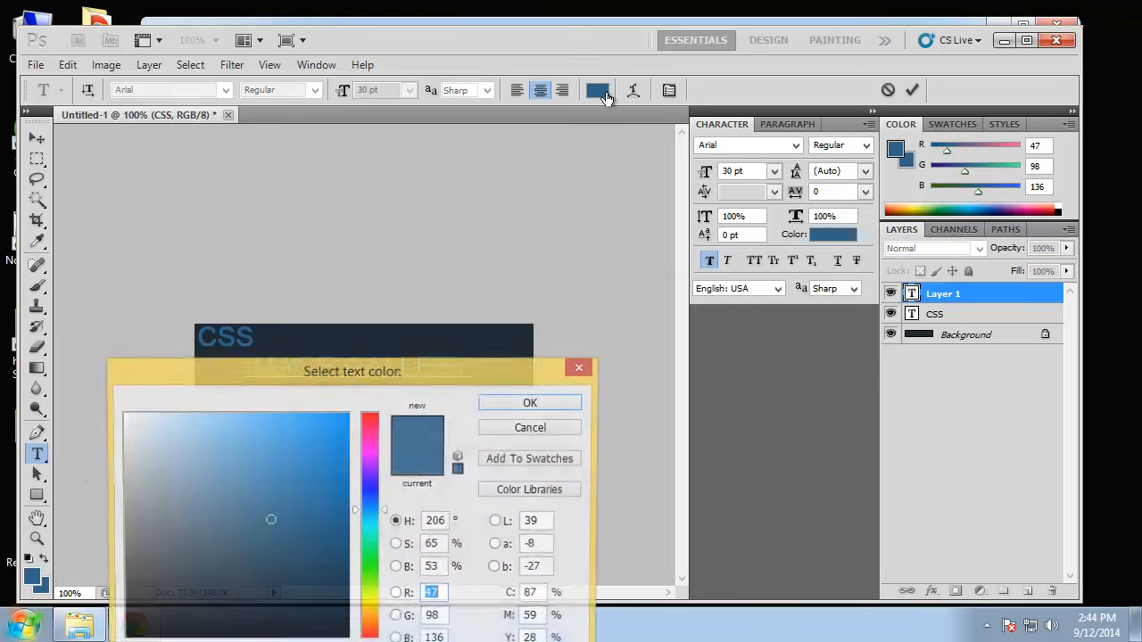
left_click_drag(130, 488, 122, 369)
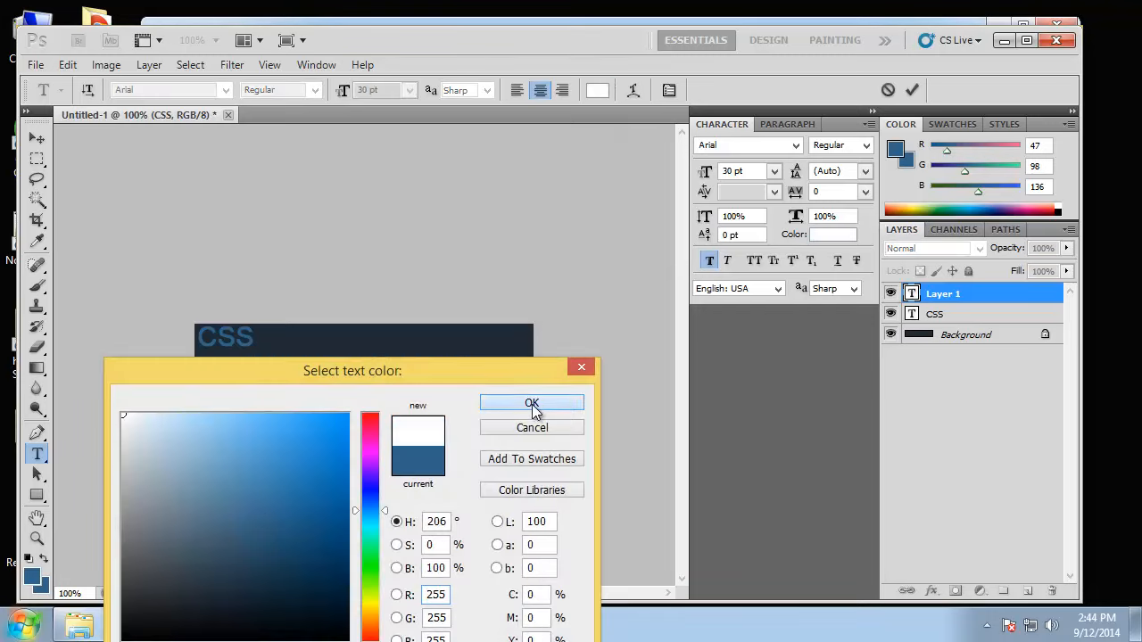
left_click(532, 404)
left_click(37, 138)
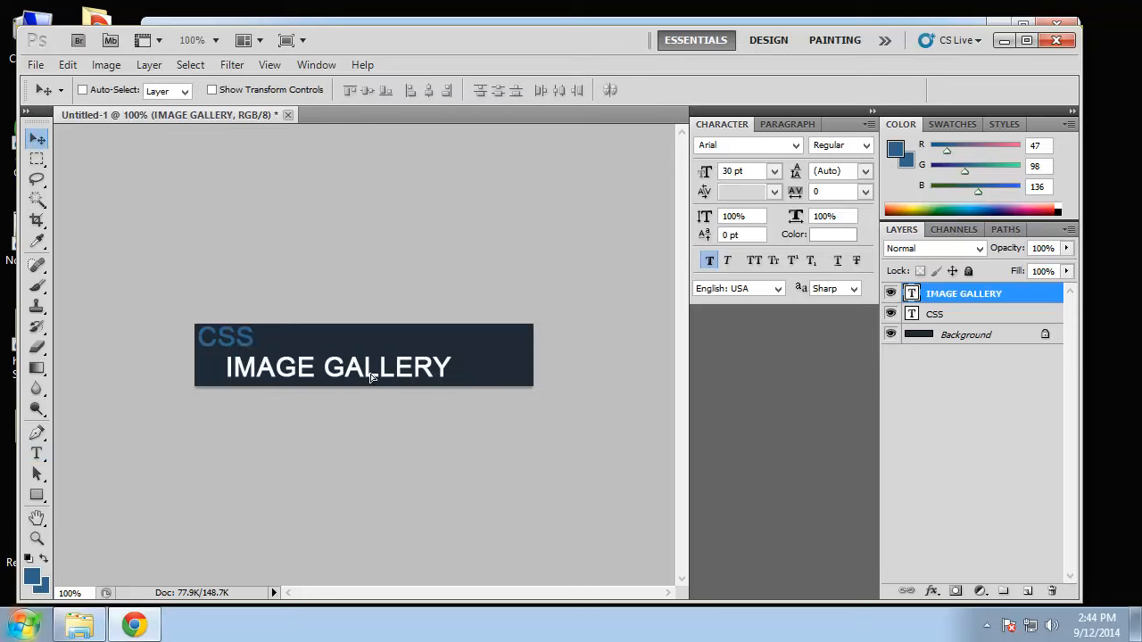
left_click_drag(372, 376, 349, 378)
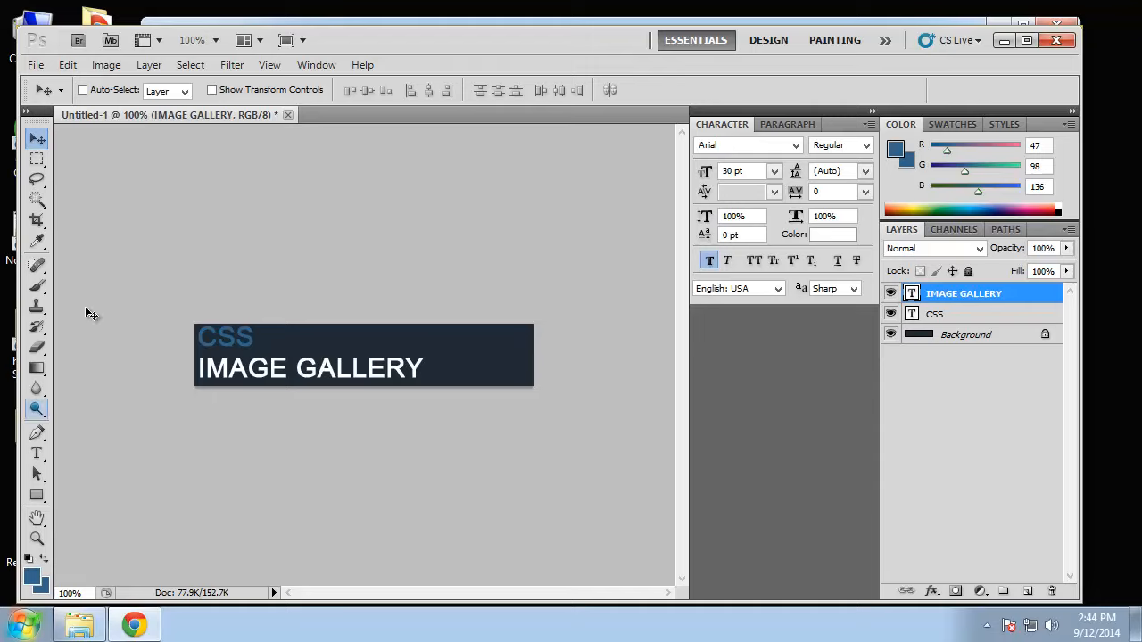
Change the font of the IMAGE GALLERY text to Rockwell Extra Bold
left_click(36, 453)
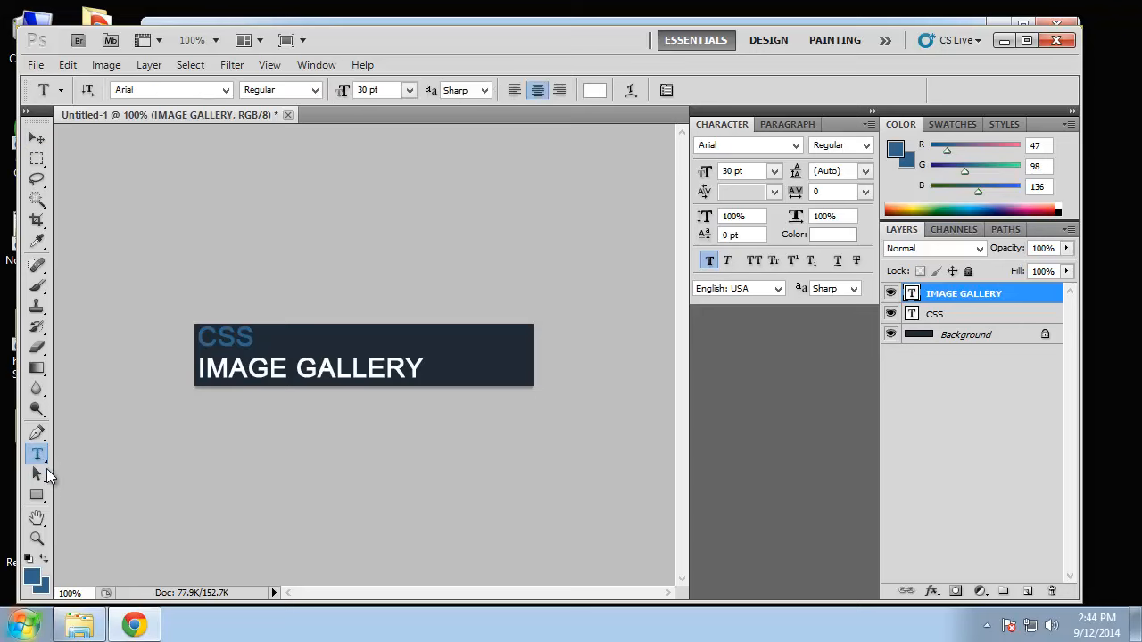
left_click(226, 90)
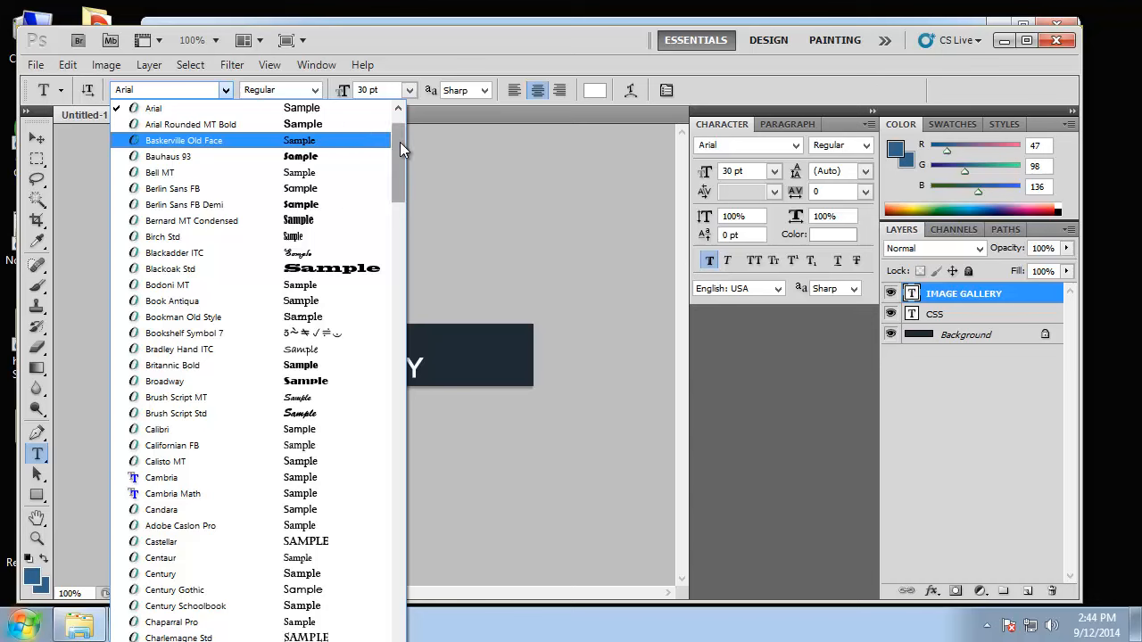
left_click_drag(399, 142, 397, 421)
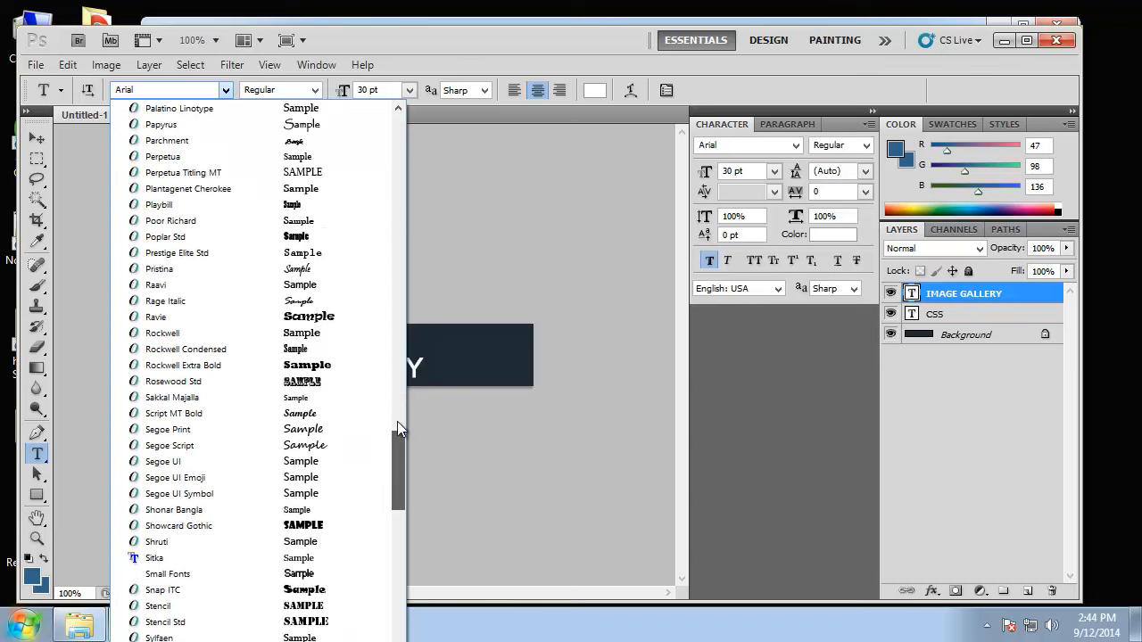
left_click(182, 365)
left_click(36, 138)
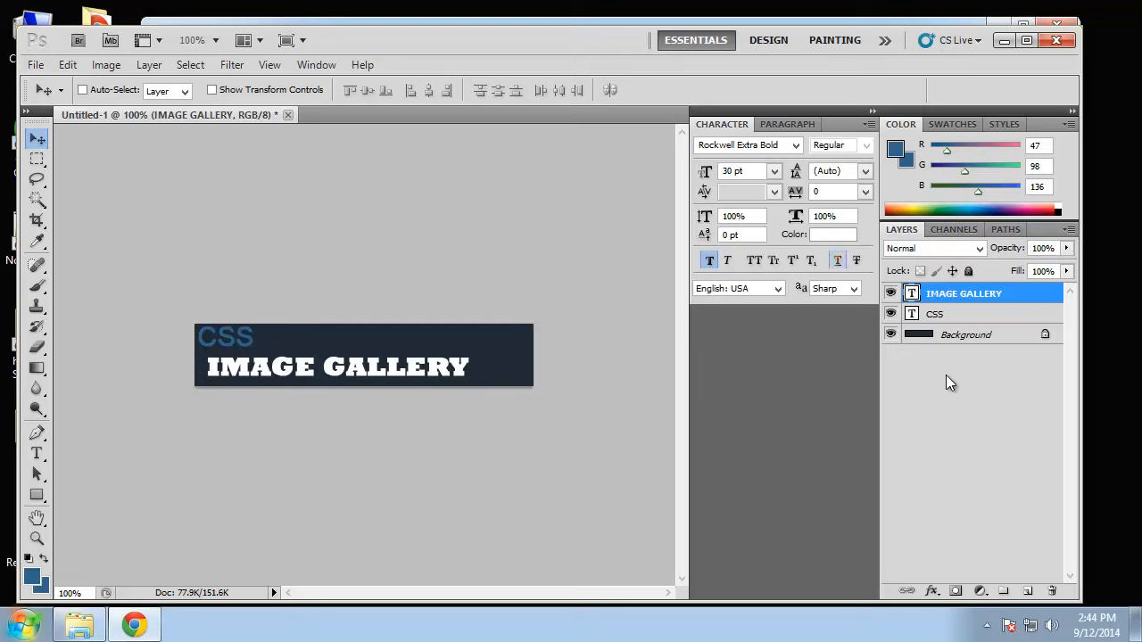
Add a 3 px outside stroke to the IMAGE GALLERY layer, using the blue foreground color (RGB 47, 98, 136)
double_click(1027, 301)
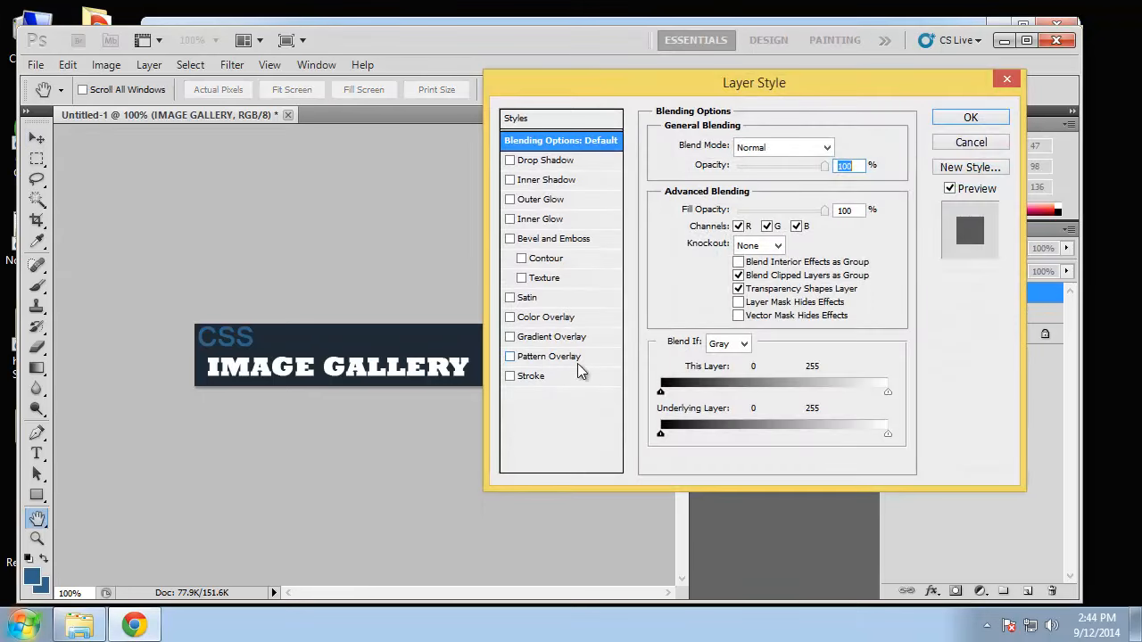
left_click(510, 376)
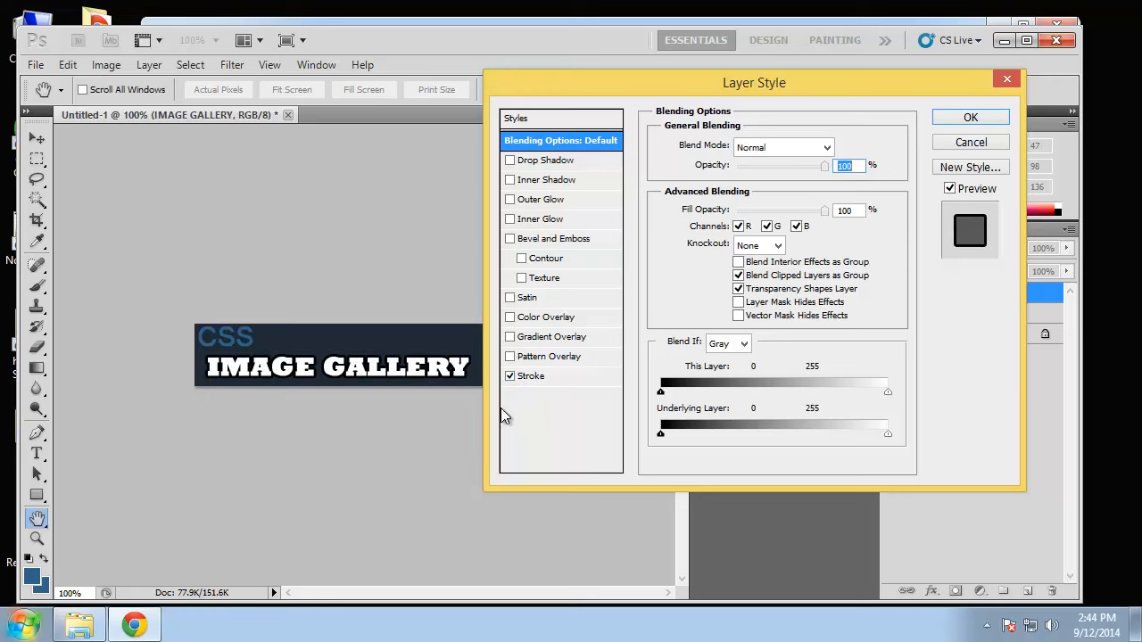
left_click(564, 375)
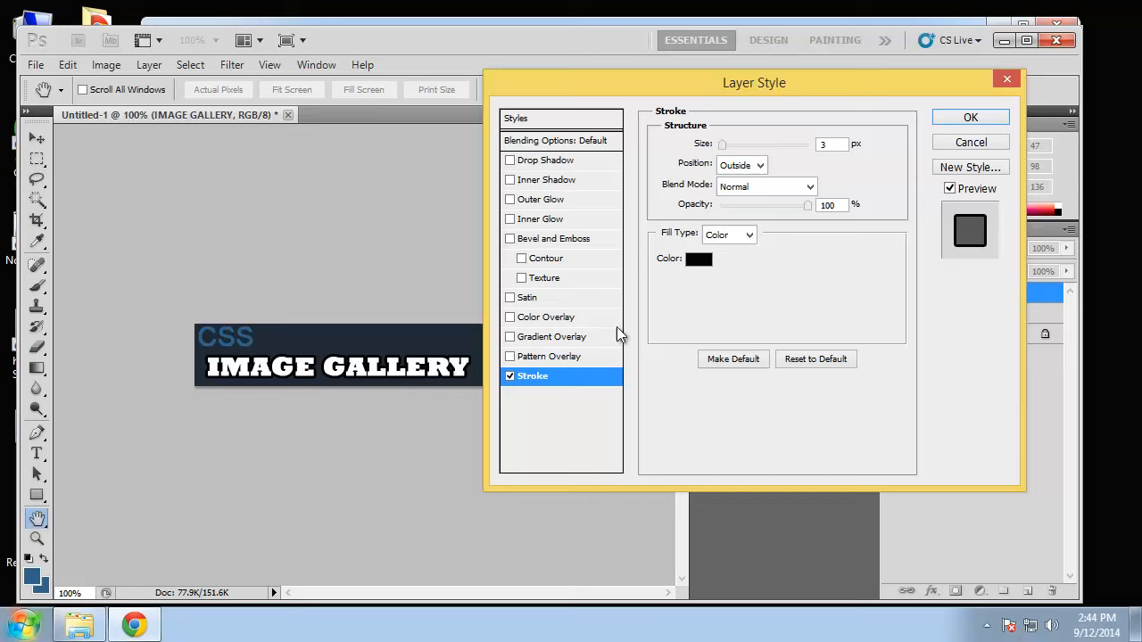
left_click(699, 259)
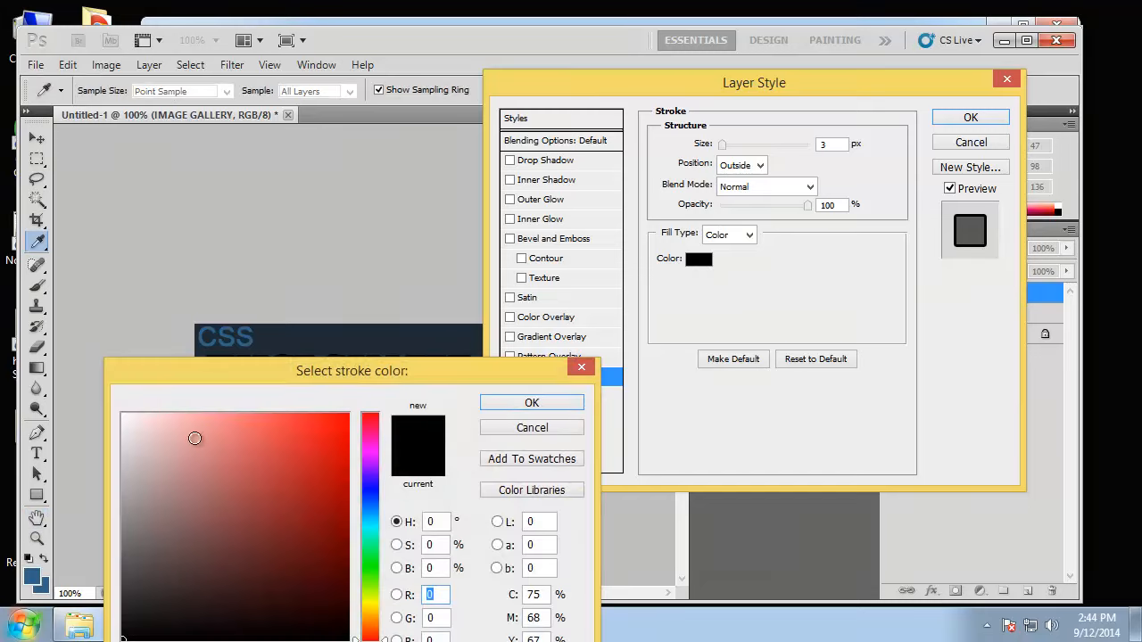
left_click(35, 577)
left_click(532, 404)
left_click(971, 118)
Undo a trial move of the IMAGE GALLERY text and instead shift the CSS text right and slightly down to align above it
left_click_drag(275, 373, 265, 372)
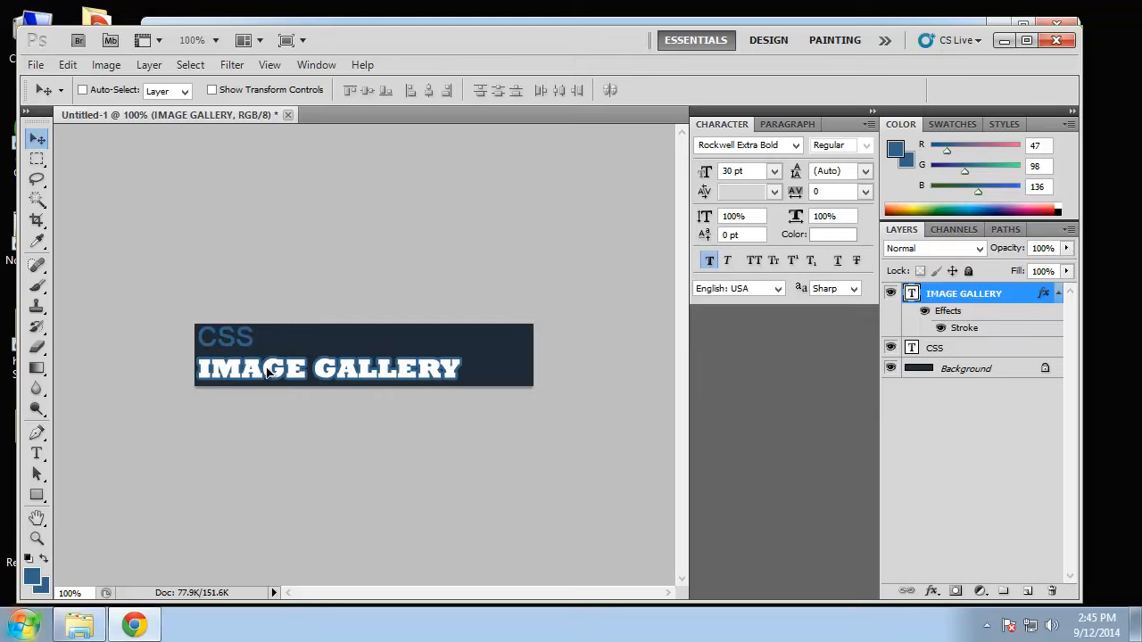
key("ctrl+z")
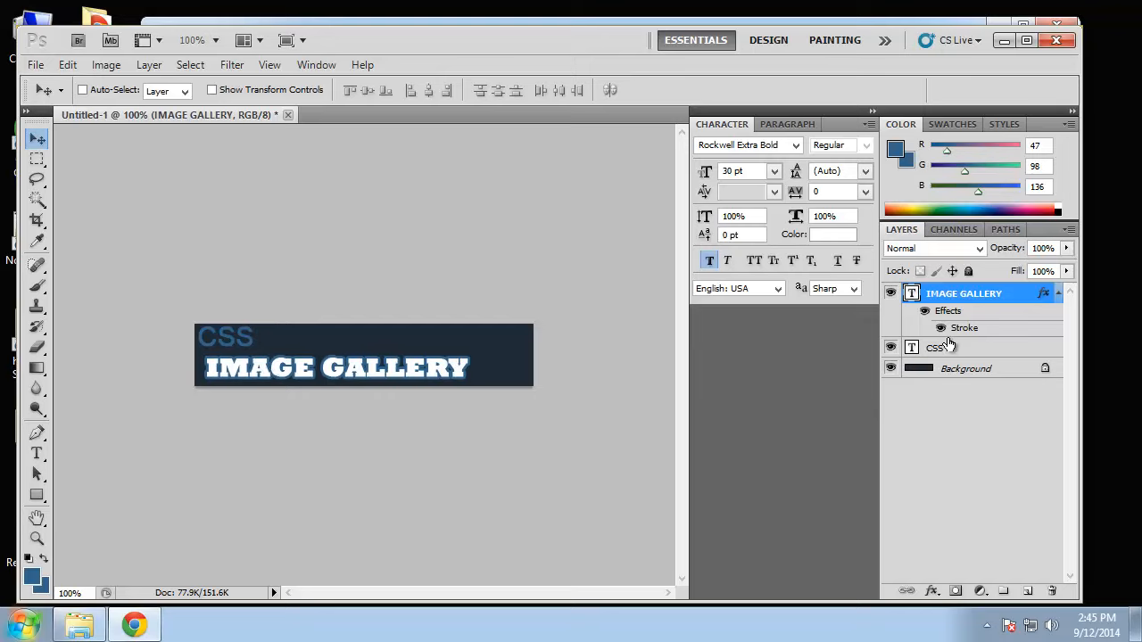
left_click(910, 347)
left_click_drag(221, 352, 229, 348)
key("Down")
key("Down")
key("Down")
key("Down")
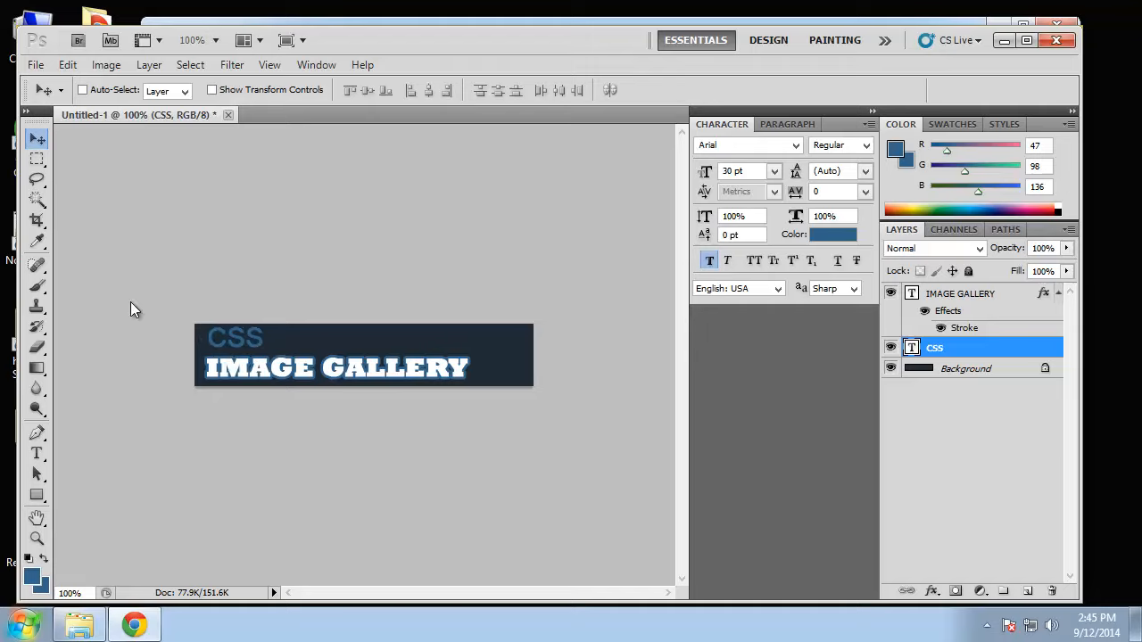
key("Left")
key("Left")
key("Down")
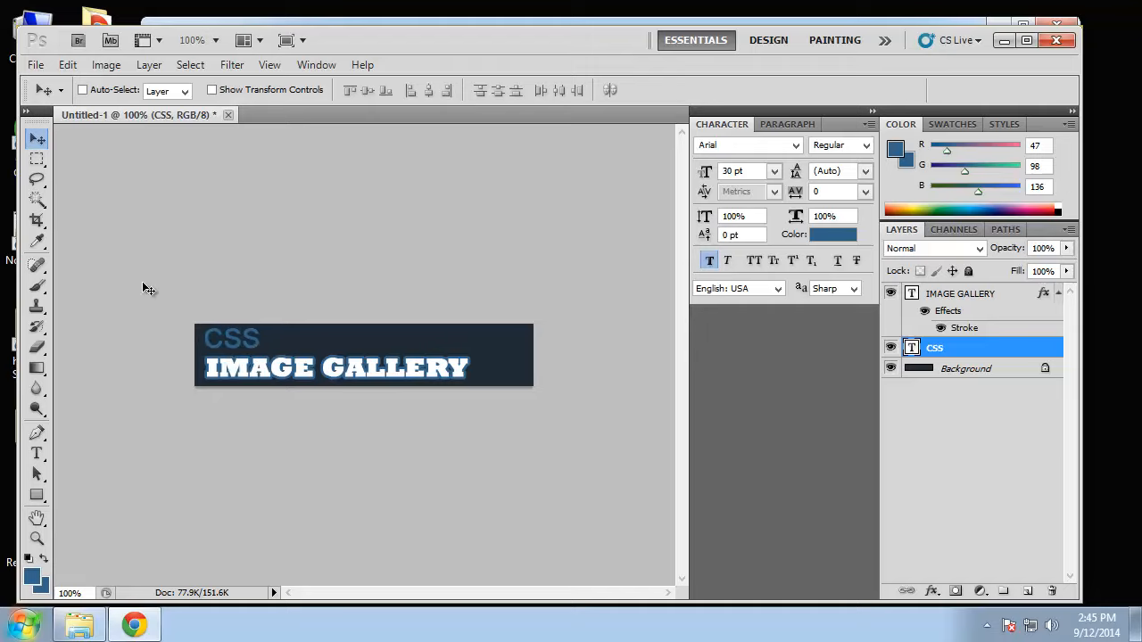
Select the Background layer and hide it so the logo has a transparent background
left_click(948, 459)
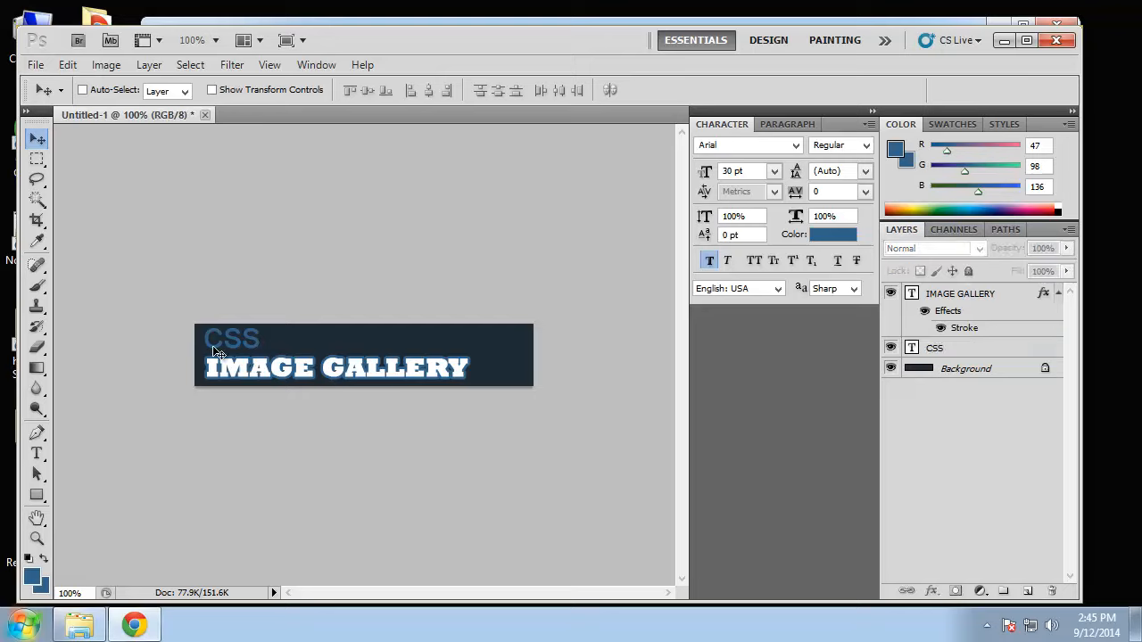
left_click(993, 369)
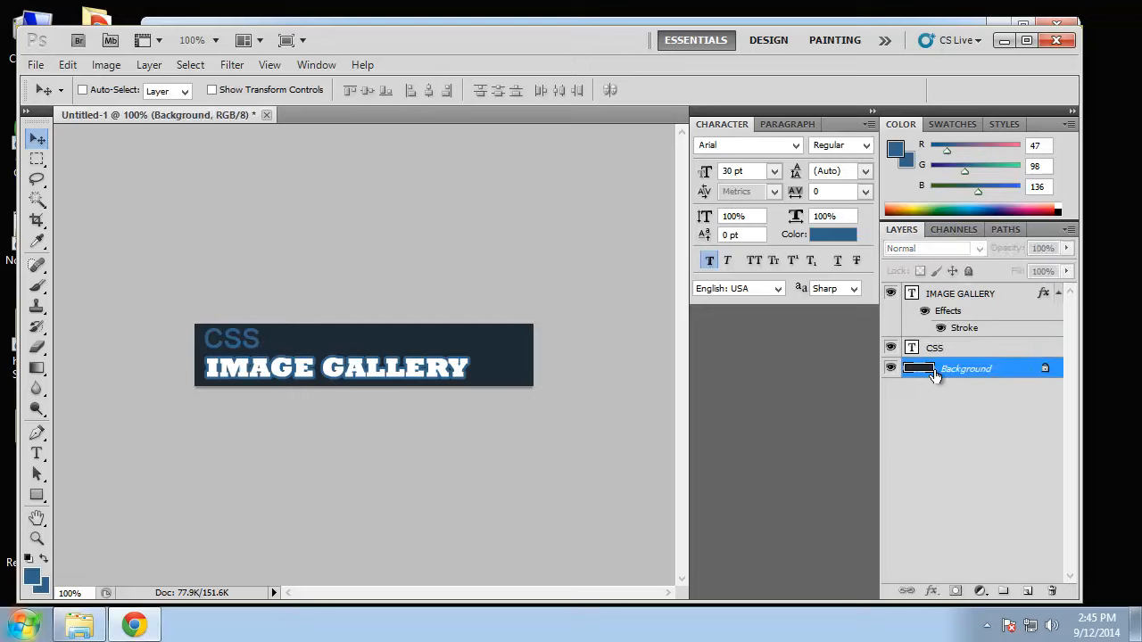
left_click(890, 369)
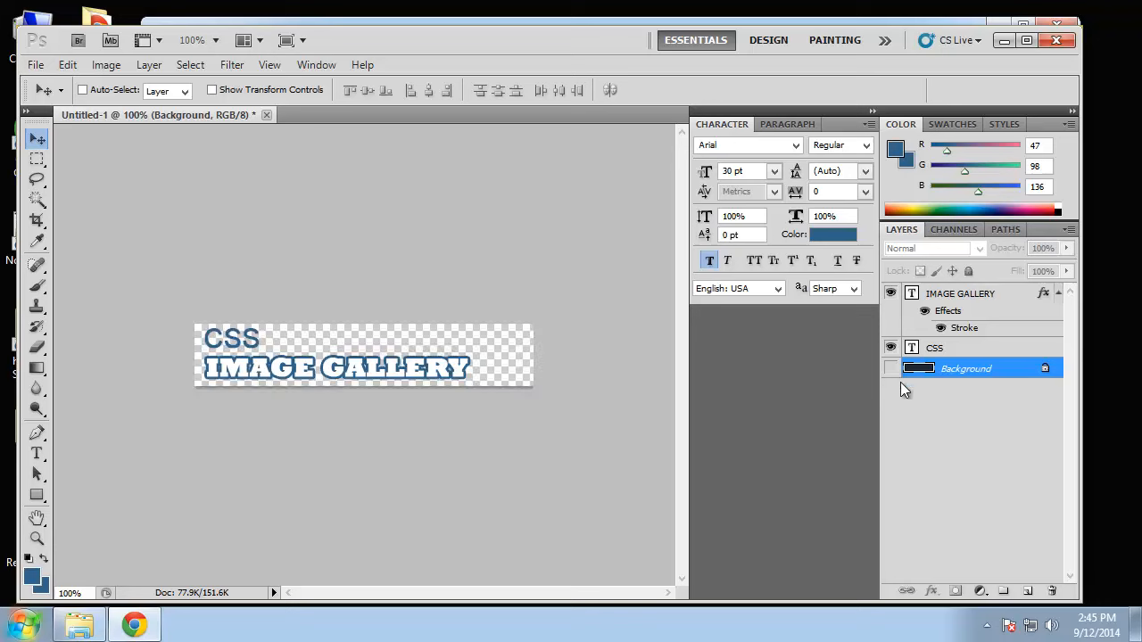
Start exporting the logo with Save for Web & Devices and cancel saving it into the img folder
left_click(31, 68)
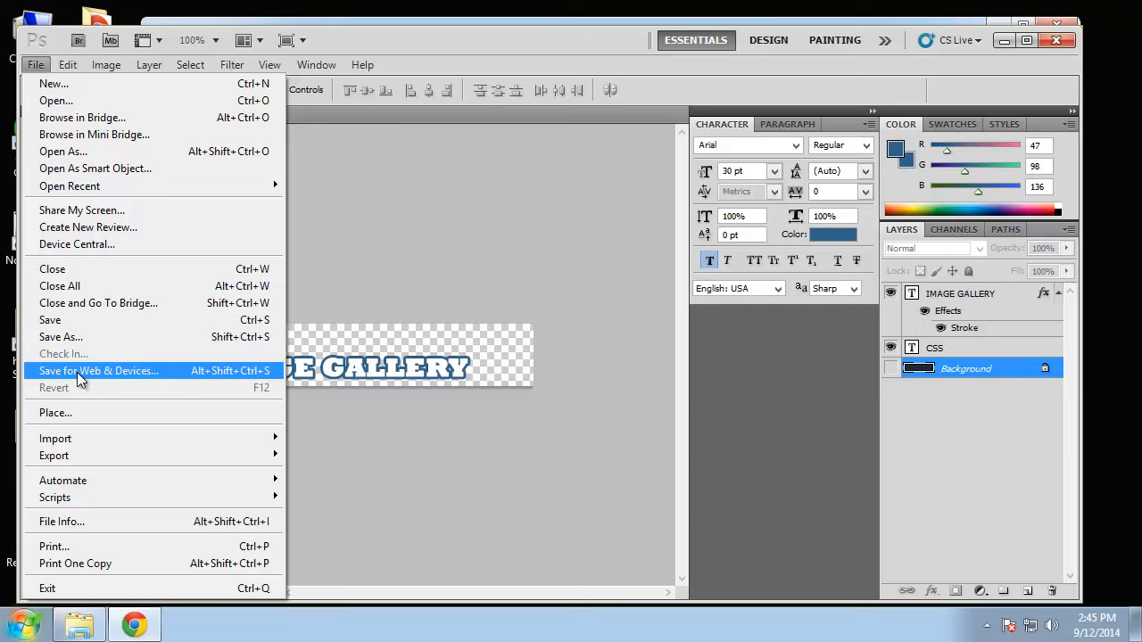
left_click(131, 370)
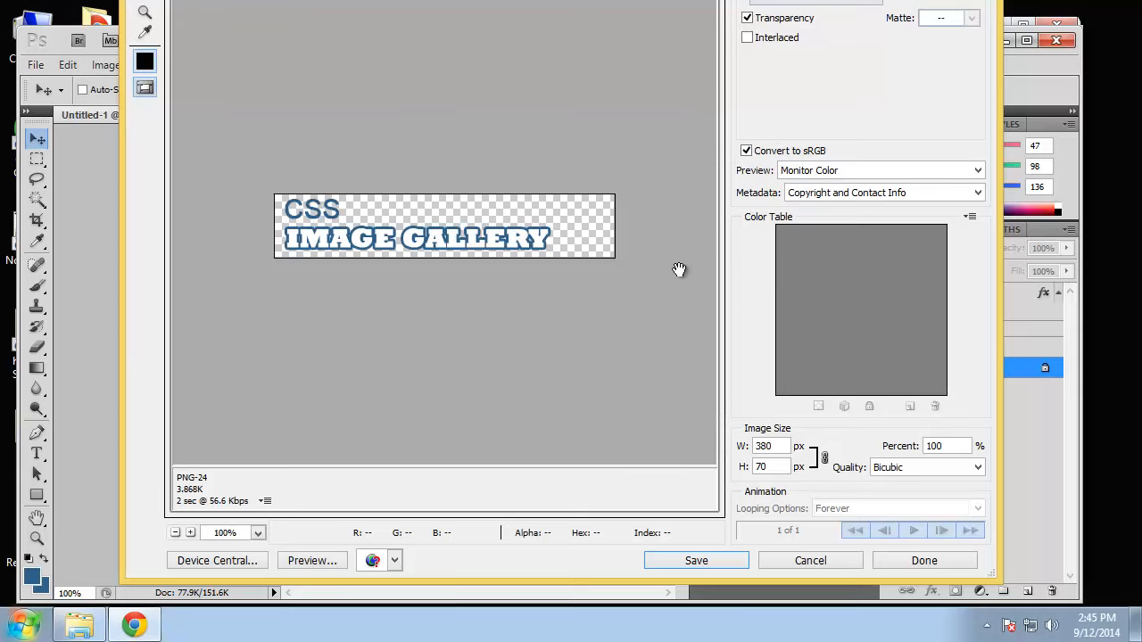
left_click(696, 560)
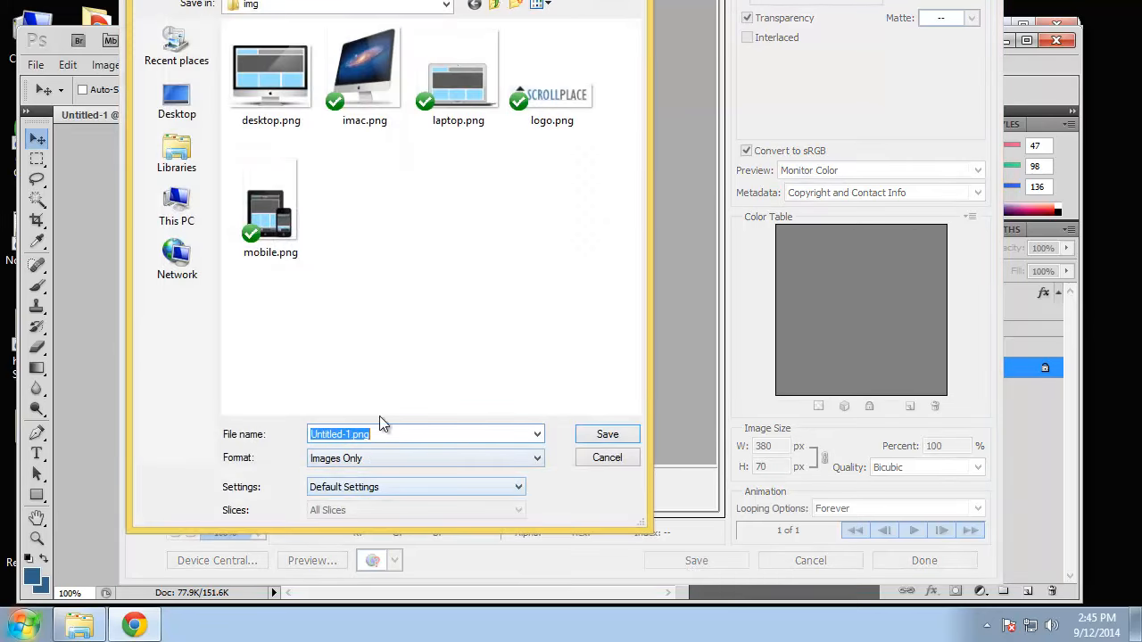
left_click(605, 458)
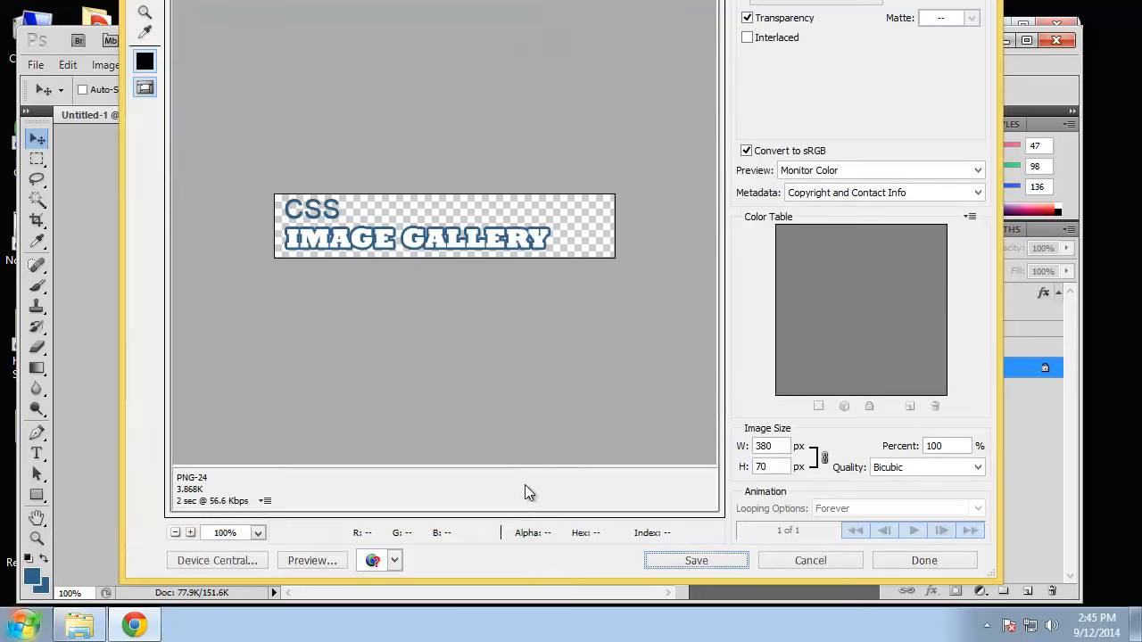
Choose PNG-24 as the logo's web export format
left_click(764, 3)
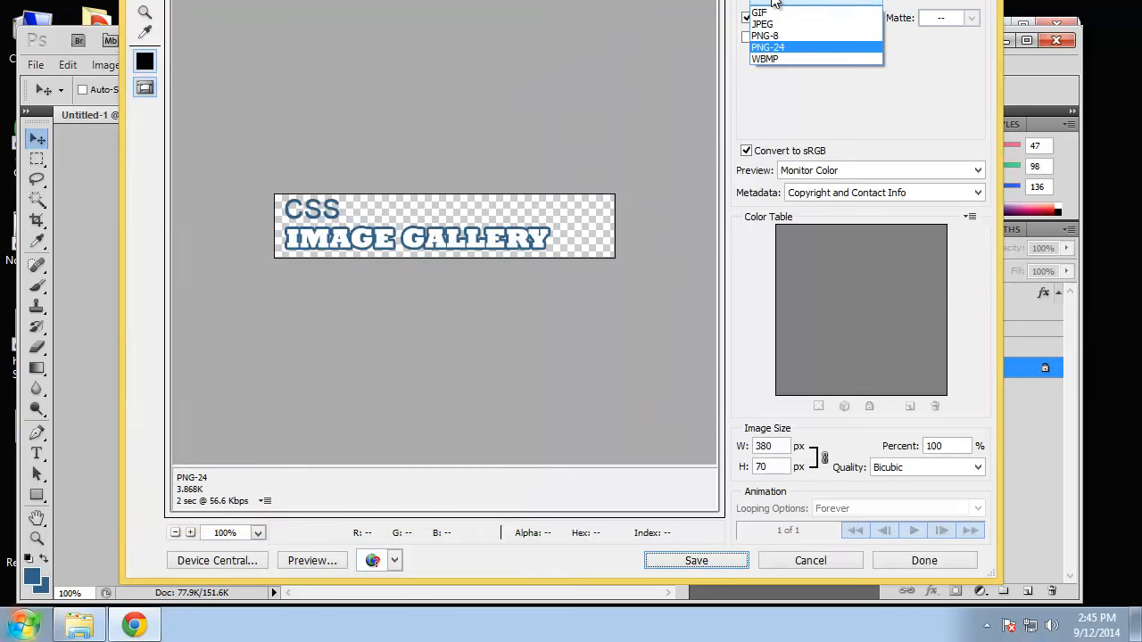
left_click(776, 49)
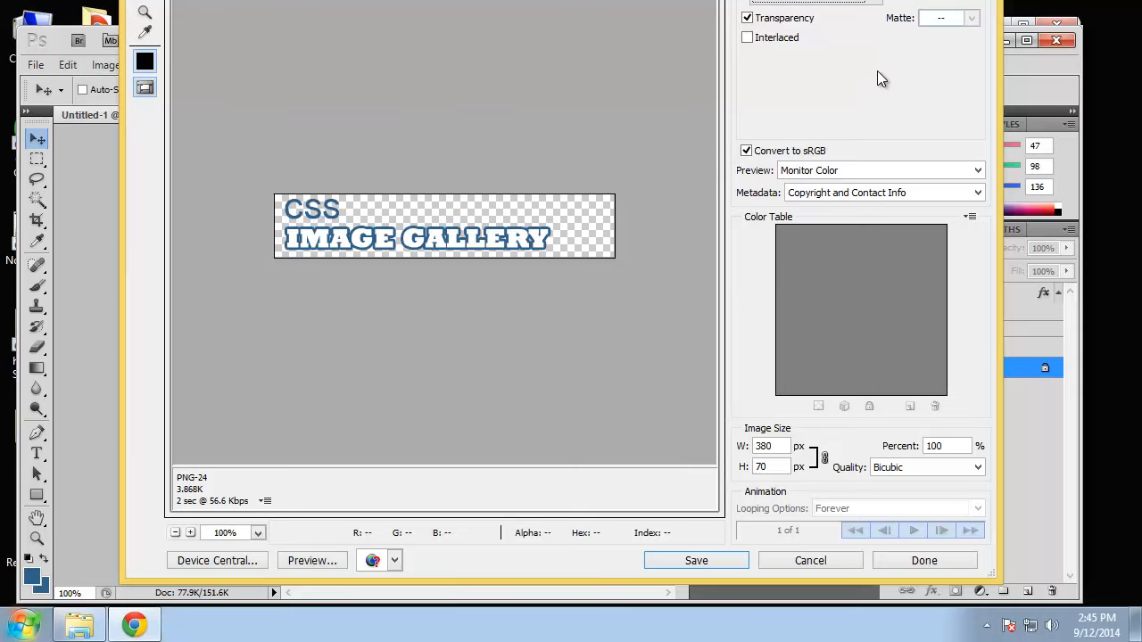
left_click(872, 3)
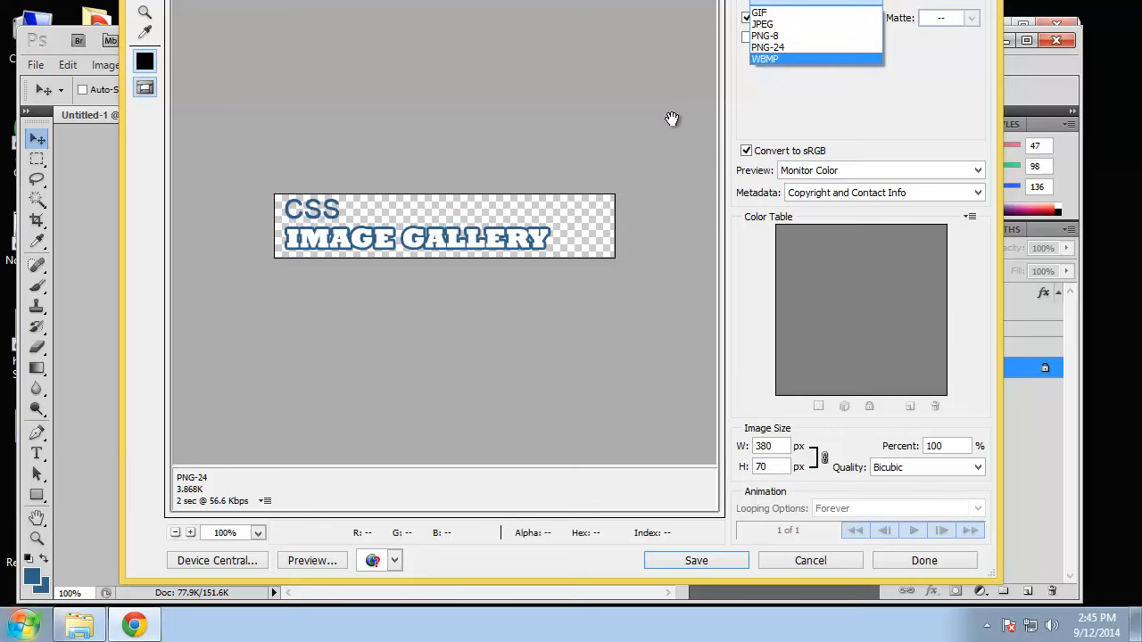
left_click(772, 52)
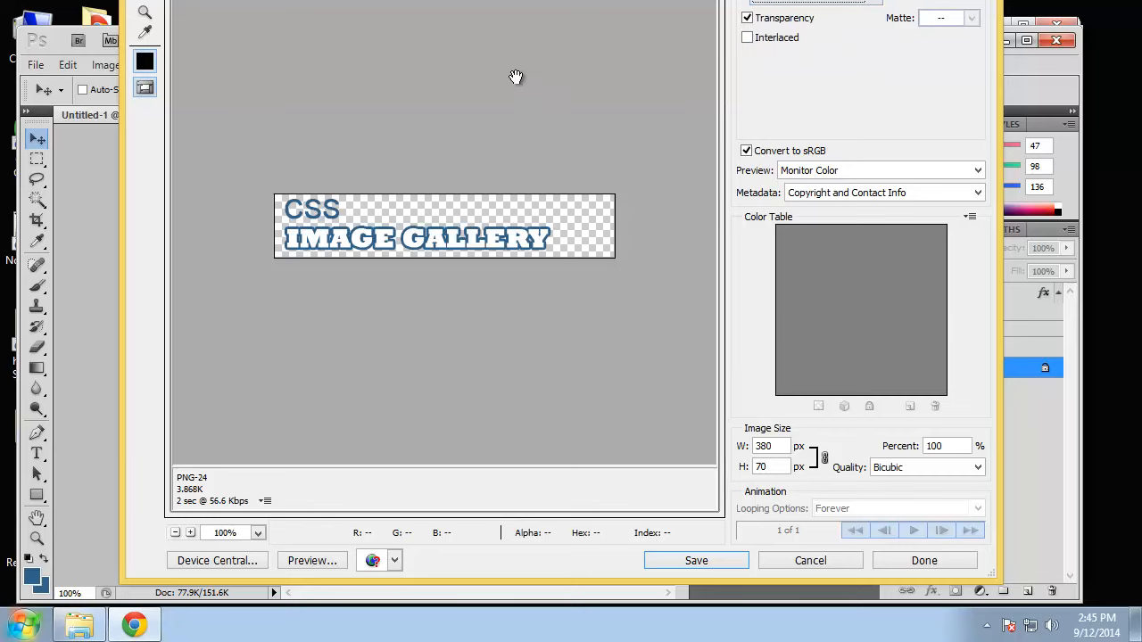
Open the export's file saving dialog, cancel the whole web export and minimize Photoshop to return to the gallery page
left_click(706, 562)
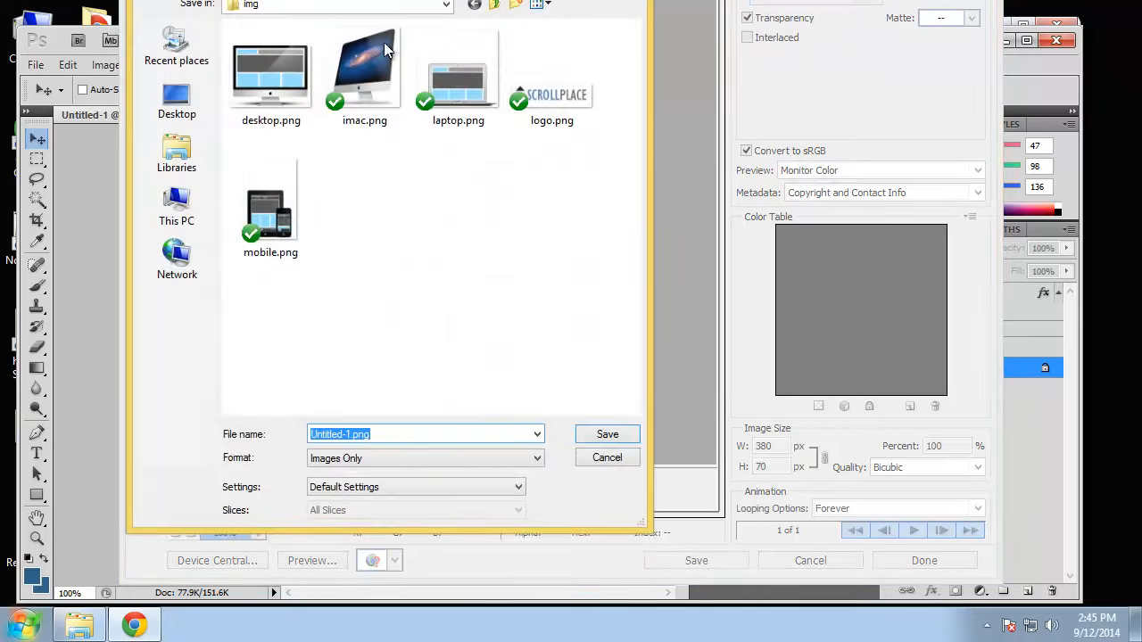
left_click(607, 457)
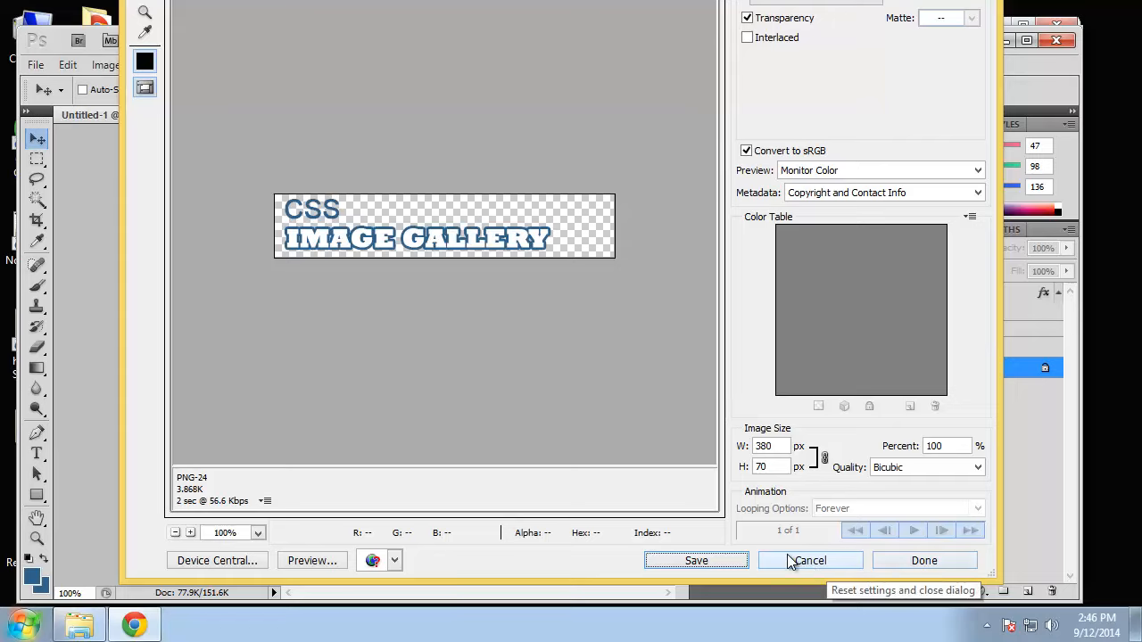
left_click(792, 562)
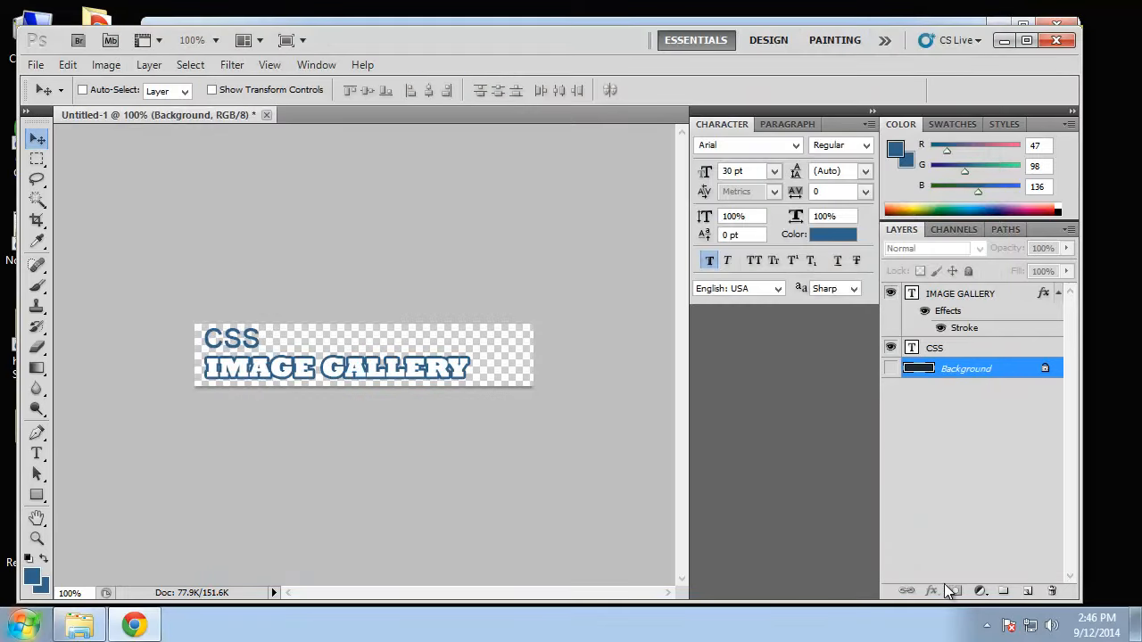
left_click(1003, 40)
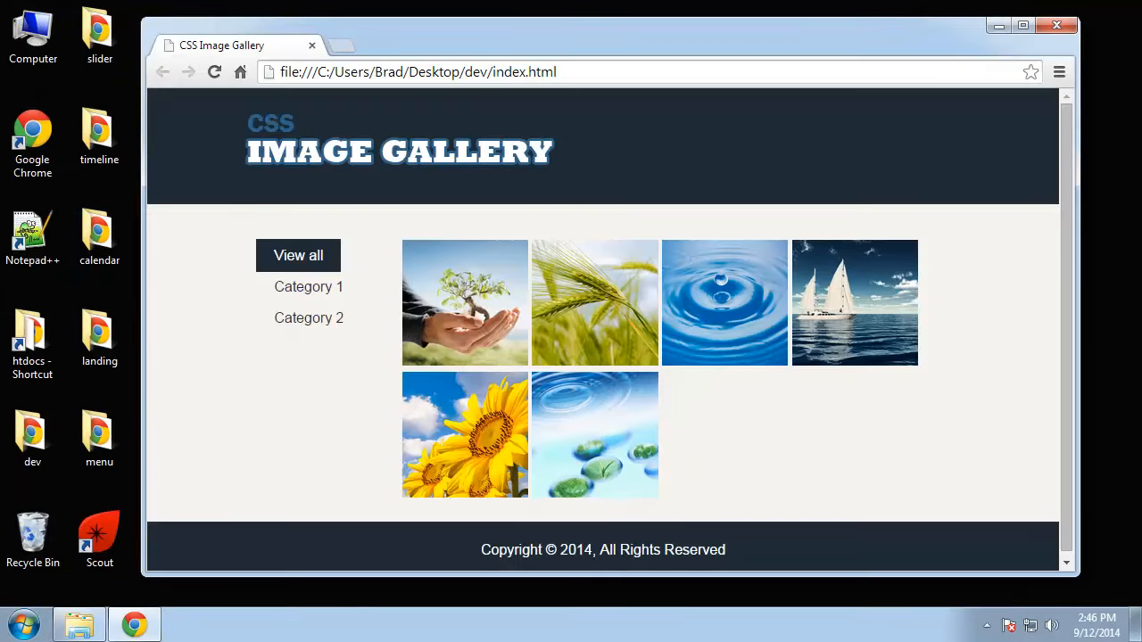